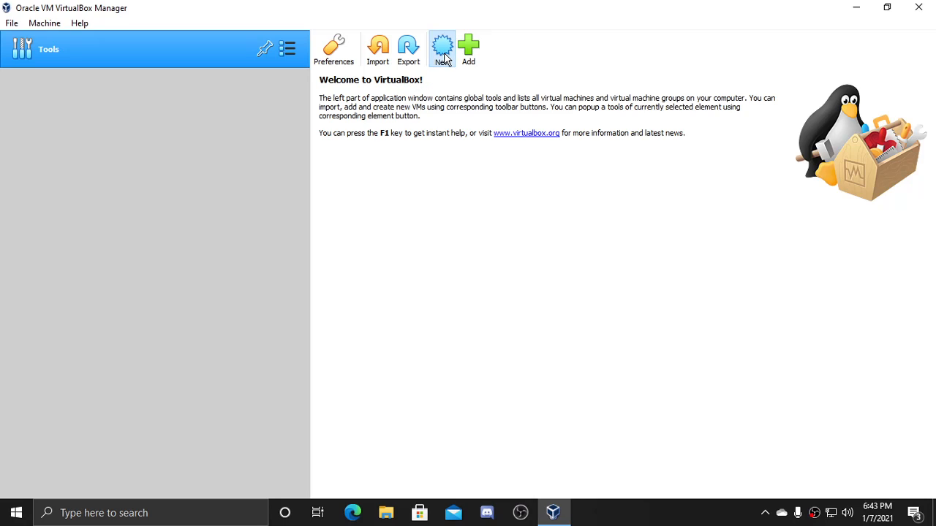
# - Start a new VM named 'linux mint' and leave its version on Ubuntu (64-bit)
pyautogui.click(444, 55)
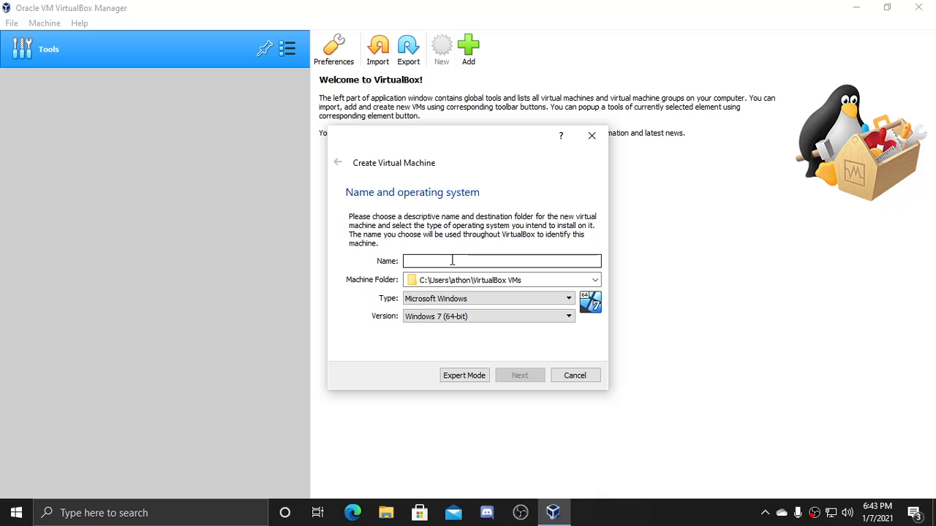
pyautogui.write('linu')
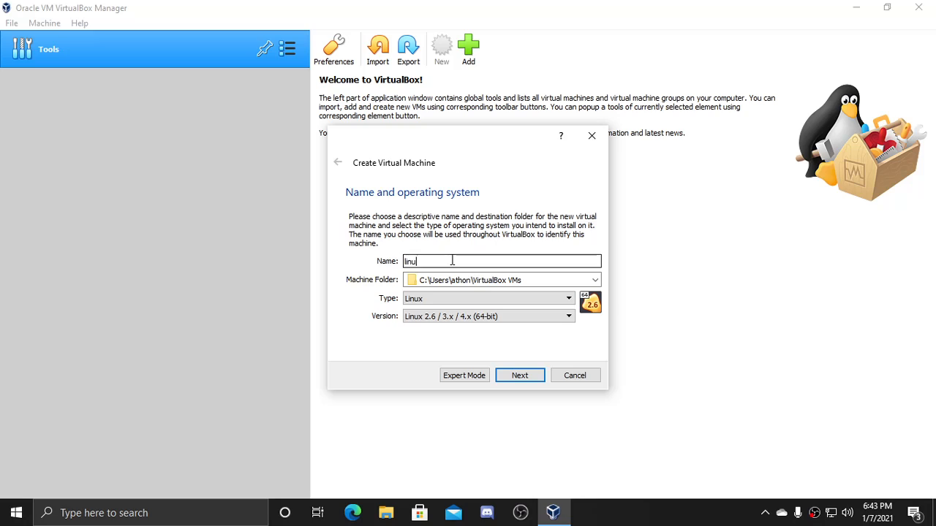
pyautogui.write('x mint')
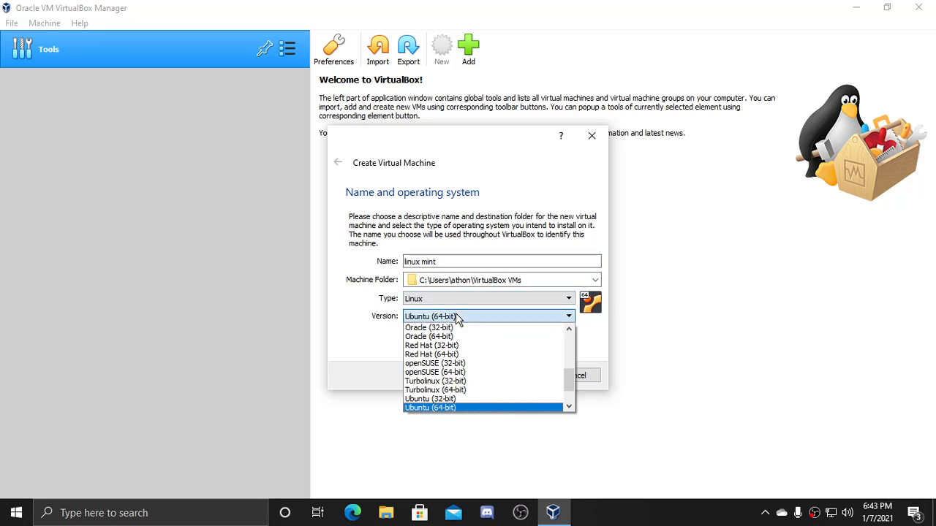
pyautogui.click(457, 315)
pyautogui.scroll(-2, 476, 367)
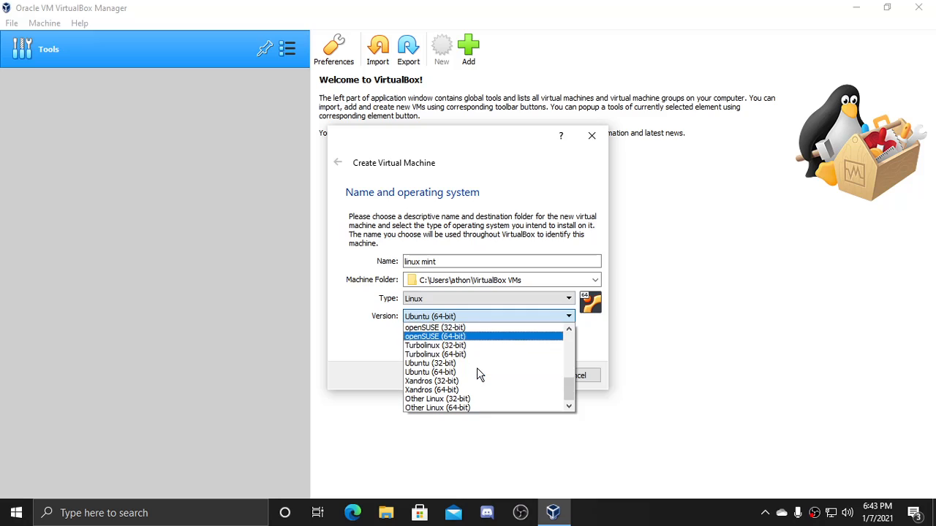
pyautogui.scroll(5, 477, 367)
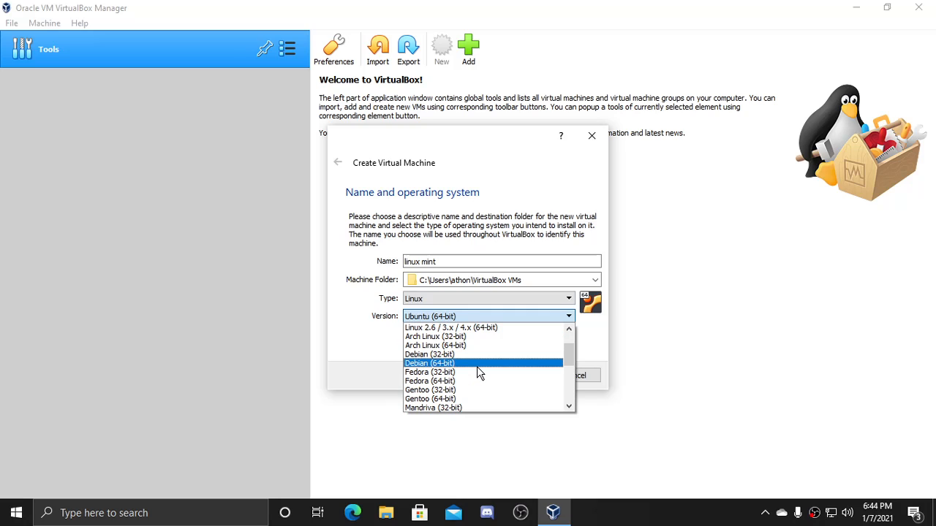
pyautogui.scroll(1, 475, 366)
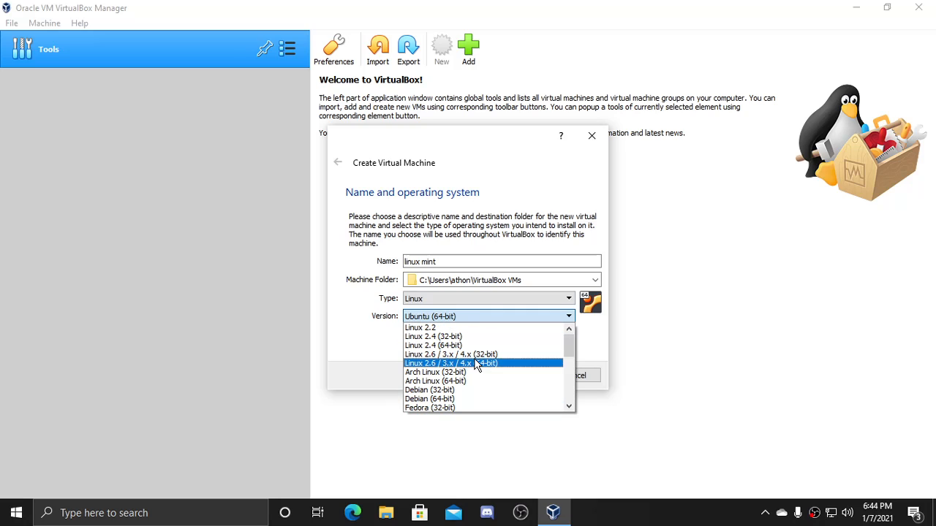
pyautogui.scroll(-4, 477, 363)
pyautogui.scroll(-3, 477, 362)
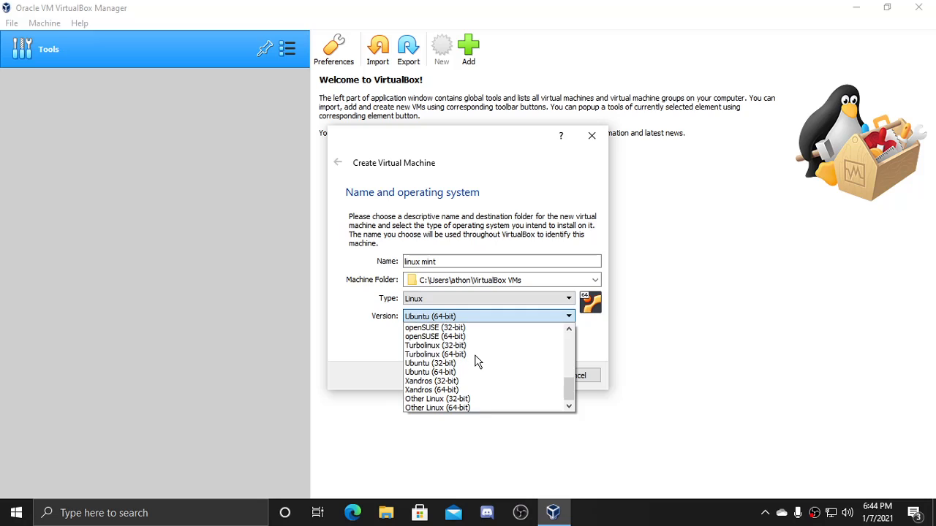
pyautogui.scroll(2, 476, 359)
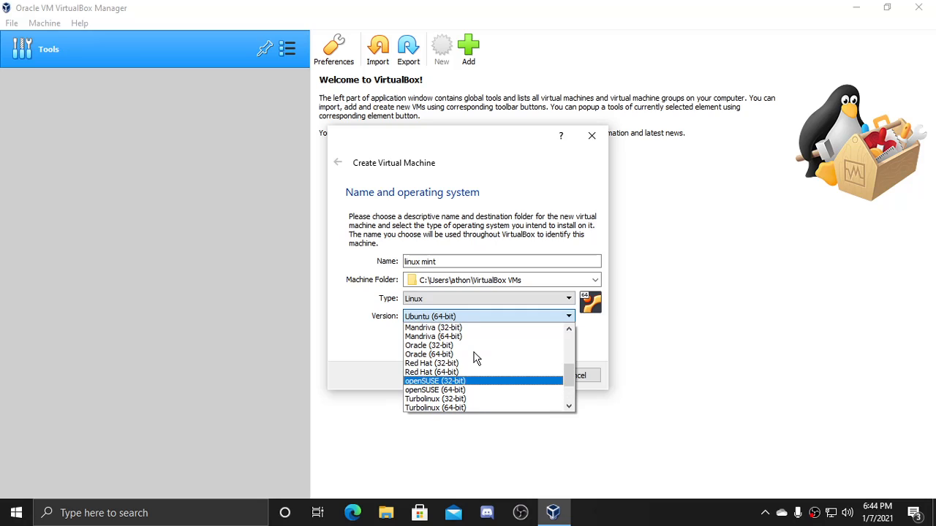
pyautogui.scroll(-2, 475, 358)
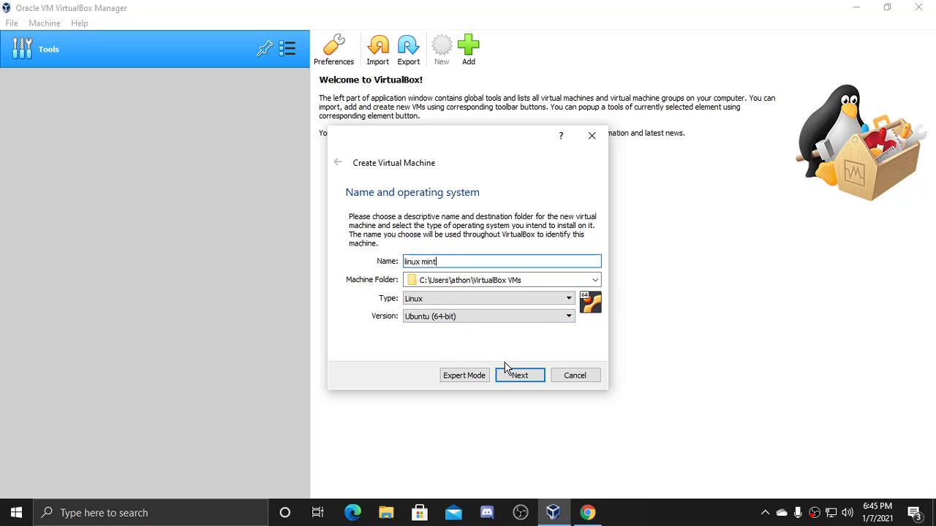
# - Give the linux mint machine 4096 MB of memory and continue to the hard disk page
pyautogui.click(529, 377)
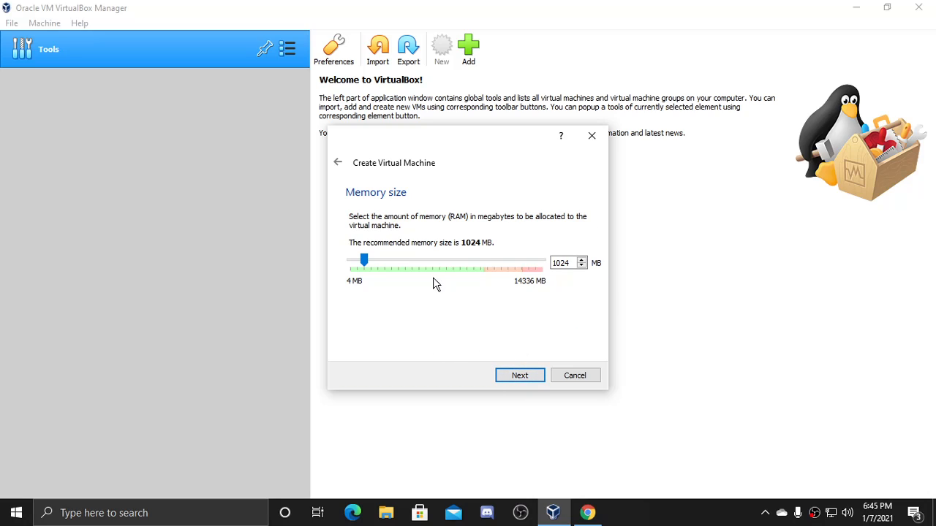
pyautogui.moveTo(369, 267); pyautogui.dragTo(408, 264)
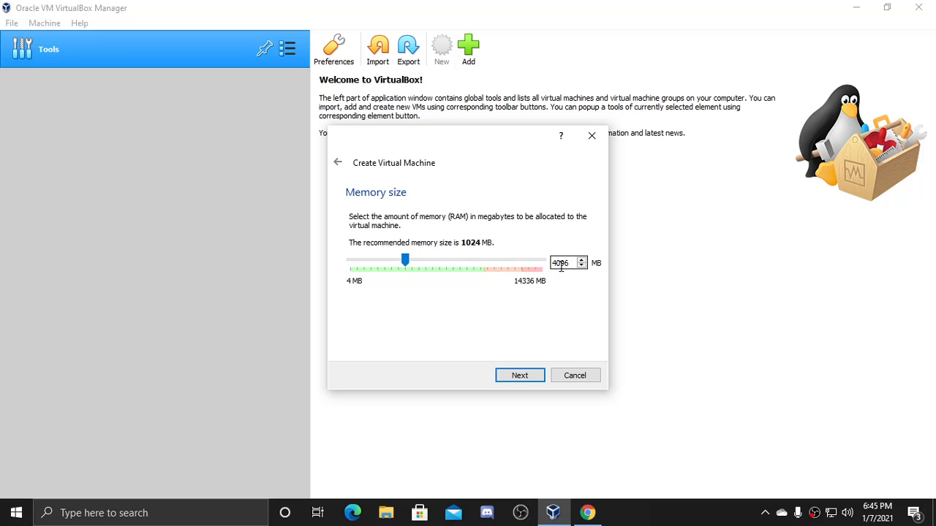
pyautogui.click(570, 263)
pyautogui.press('BackSpace')
pyautogui.press('BackSpace')
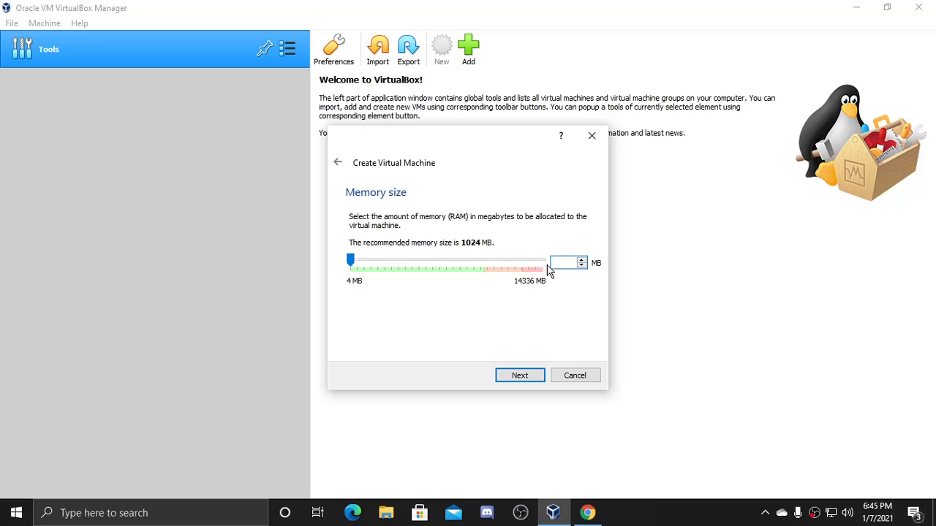
pyautogui.write('96')
pyautogui.click(531, 381)
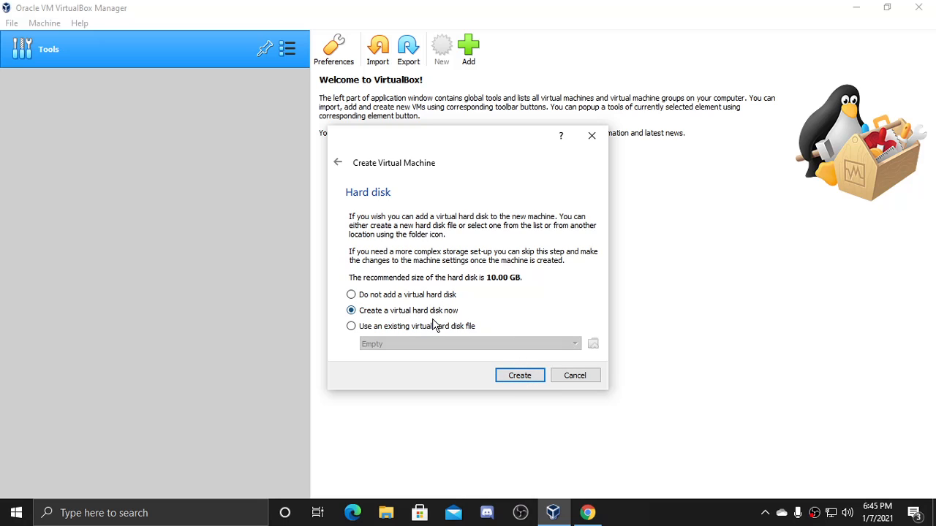
# - Create a dynamically allocated VDI hard disk of 22.31 GB for linux mint
pyautogui.click(516, 375)
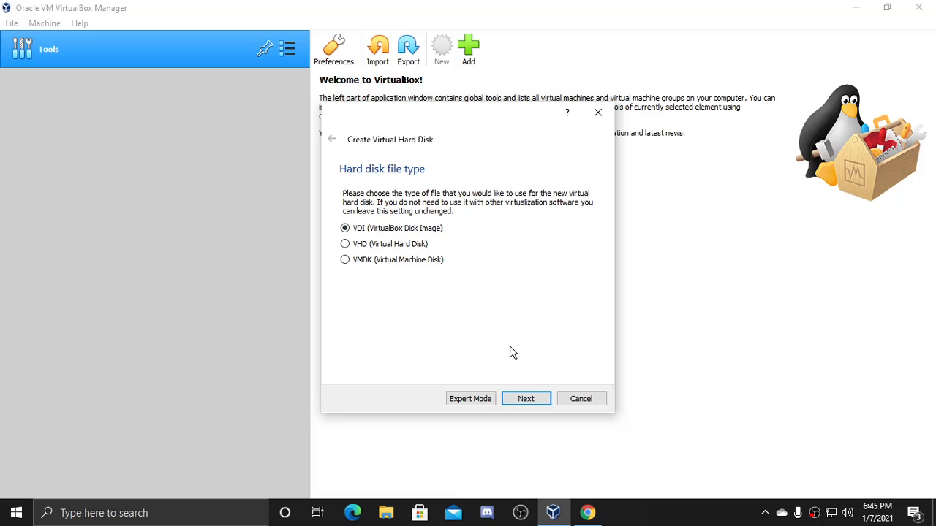
pyautogui.click(526, 400)
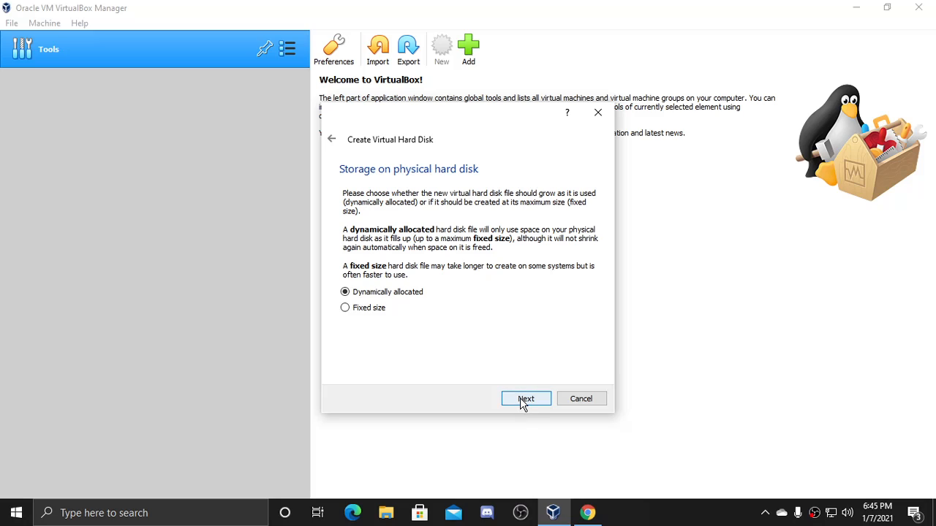
pyautogui.click(523, 401)
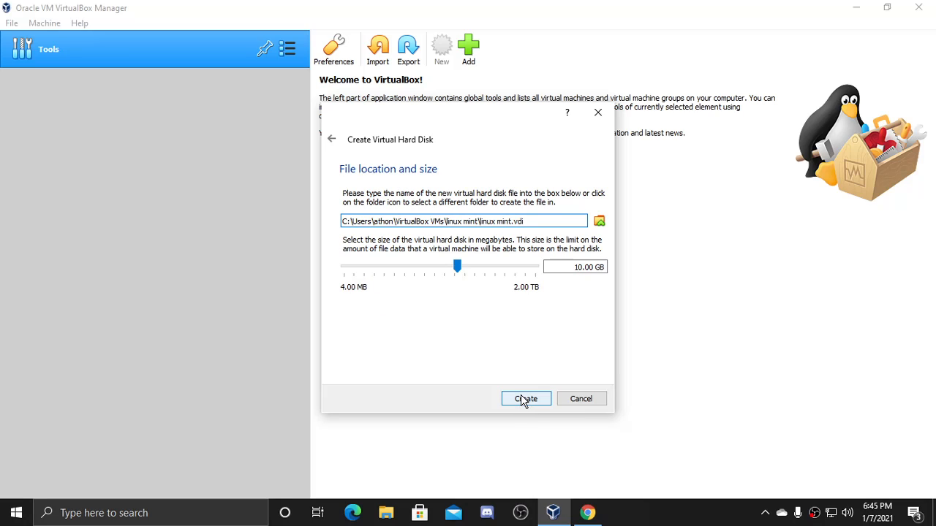
pyautogui.click(459, 268)
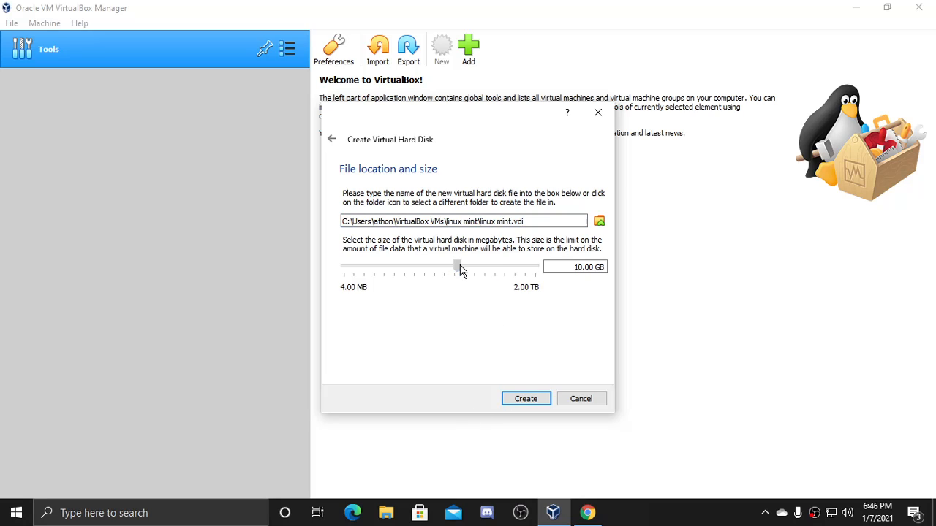
pyautogui.moveTo(460, 269); pyautogui.dragTo(472, 268)
pyautogui.click(522, 399)
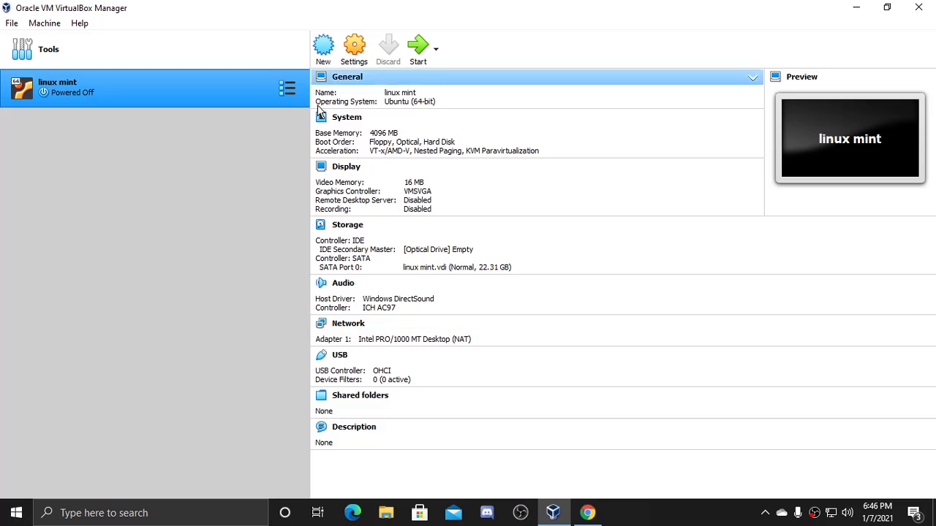
# - Open linux mint's Storage settings and show the disc options for the empty optical drive
pyautogui.click(368, 58)
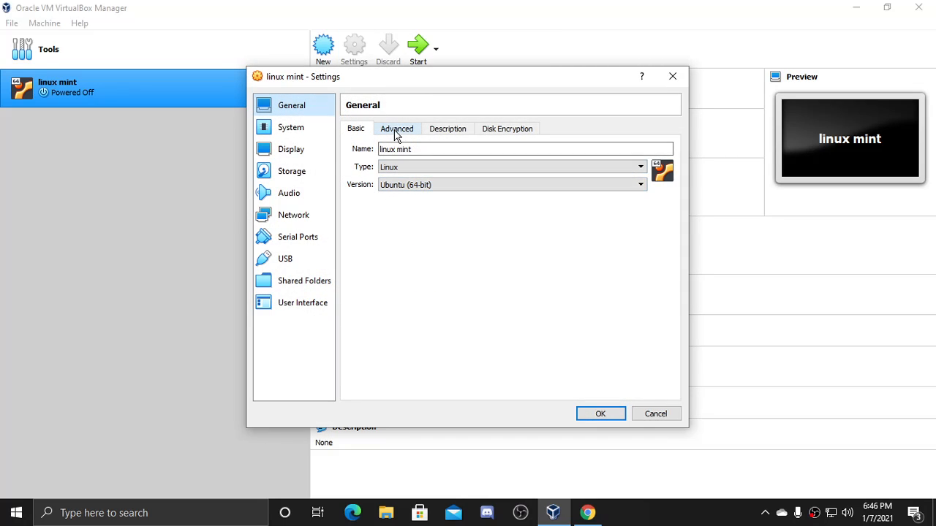
pyautogui.click(308, 175)
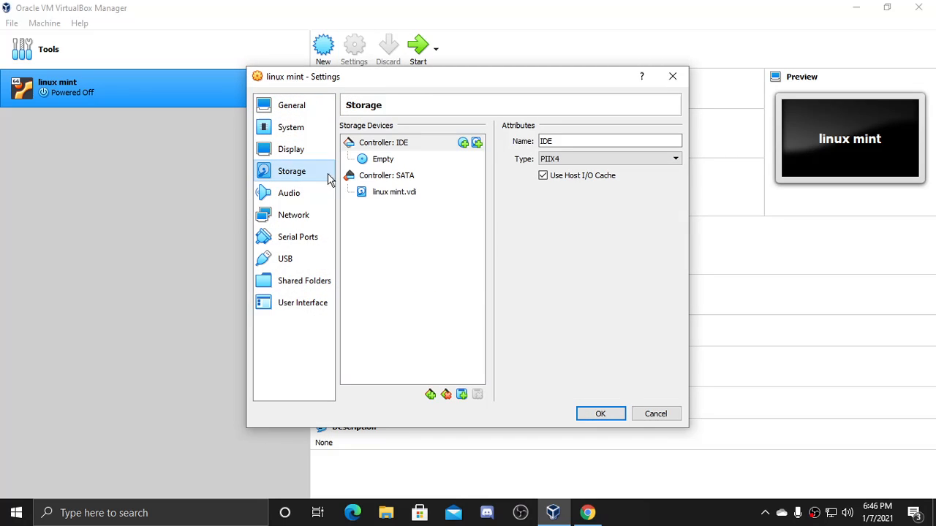
pyautogui.click(384, 161)
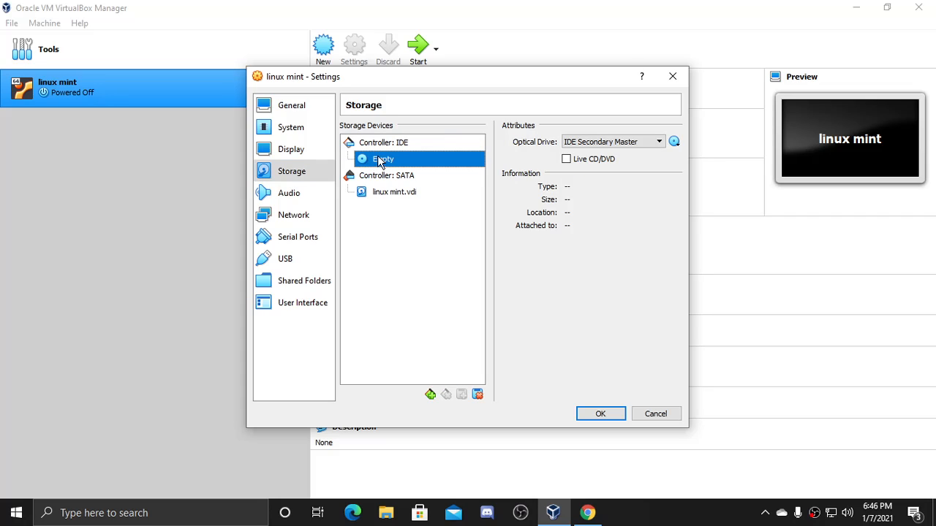
pyautogui.click(674, 143)
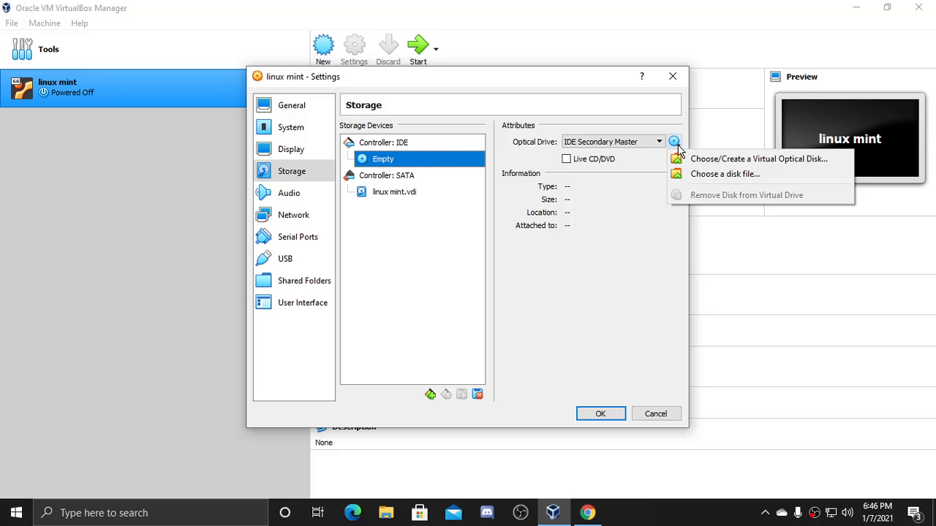
# - Attach linuxmint-20-cinnamon-64bit.iso from the Downloads folder to the optical drive
pyautogui.click(707, 177)
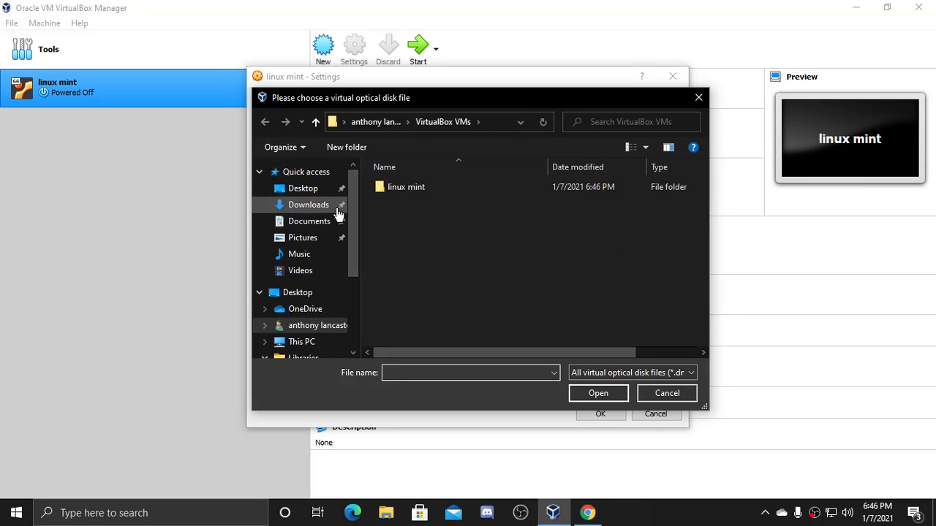
pyautogui.doubleClick(409, 188)
pyautogui.click(316, 206)
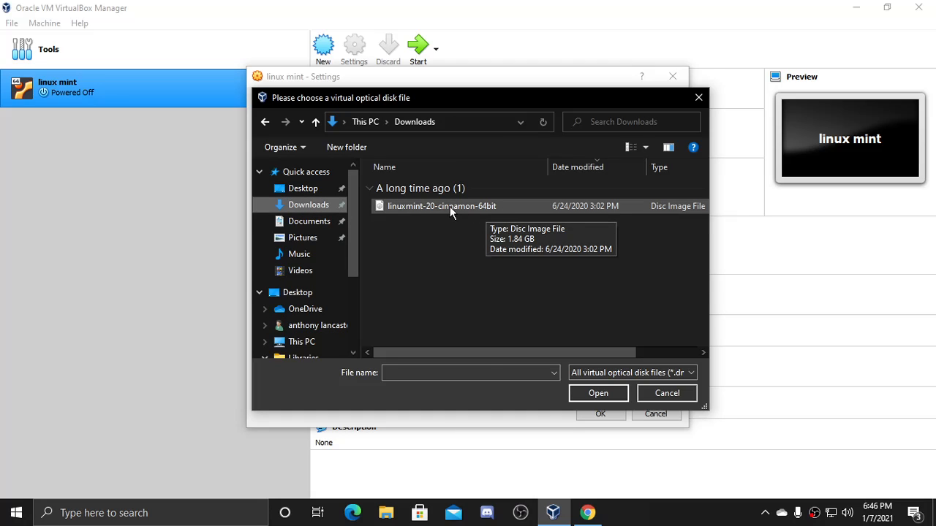
pyautogui.click(449, 207)
pyautogui.click(591, 394)
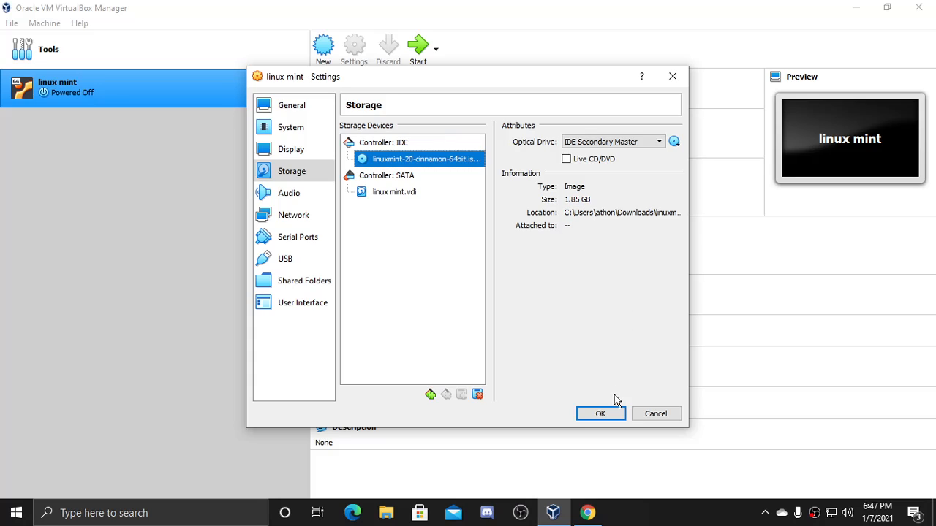
# - Adjust the display's video memory slider, ending at 16 MB
pyautogui.click(302, 128)
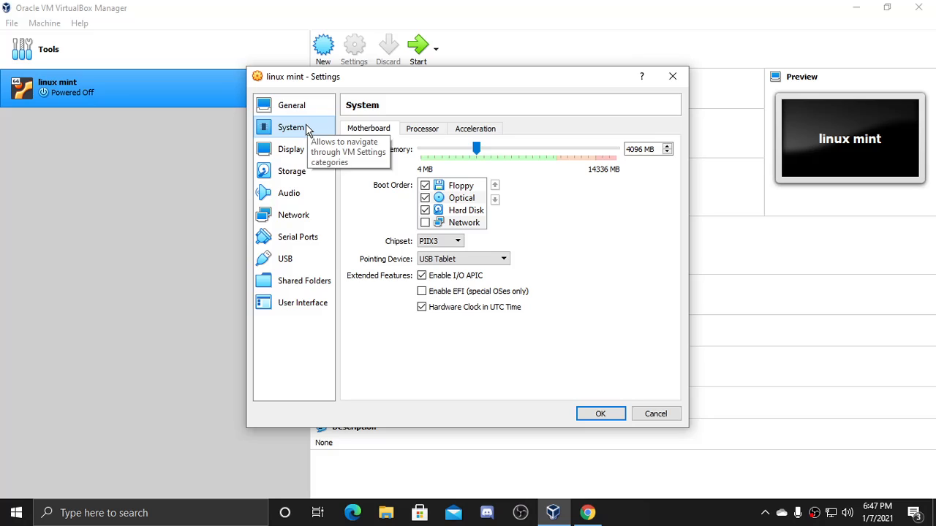
pyautogui.click(299, 150)
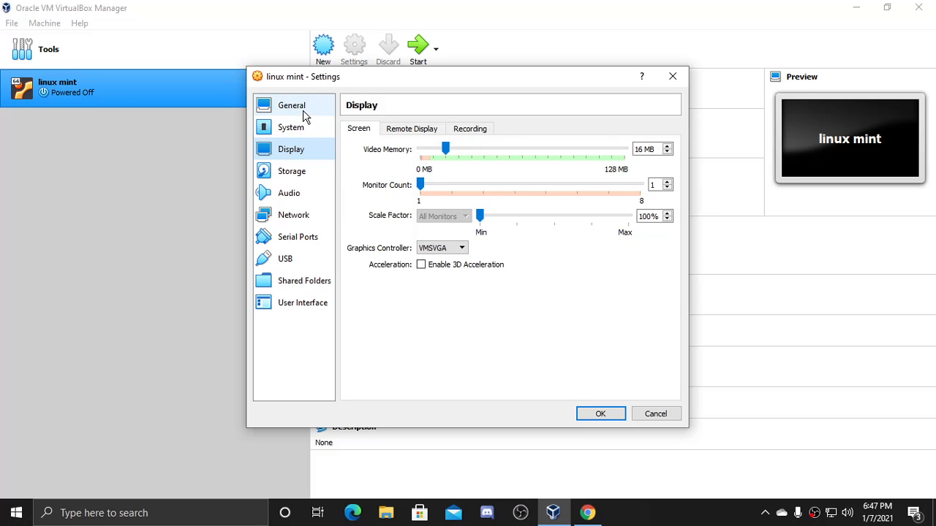
pyautogui.moveTo(445, 149); pyautogui.dragTo(625, 149)
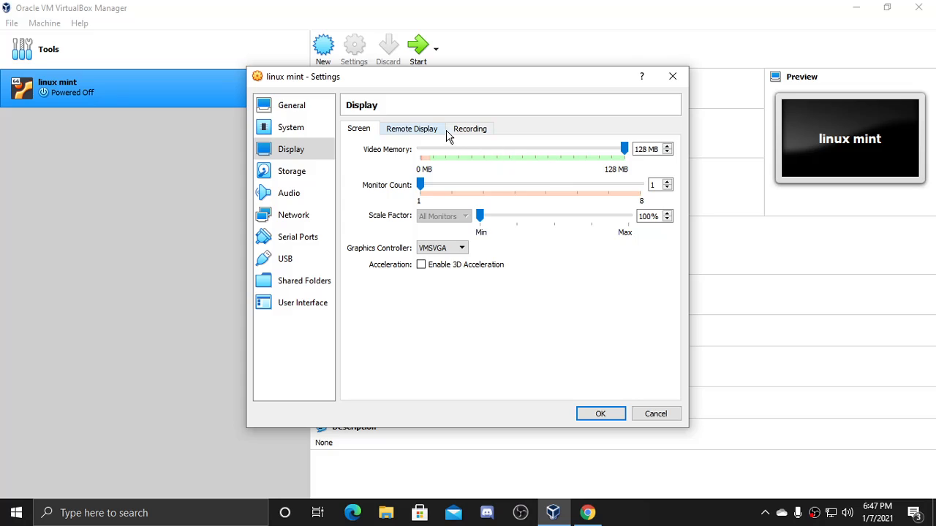
pyautogui.click(299, 135)
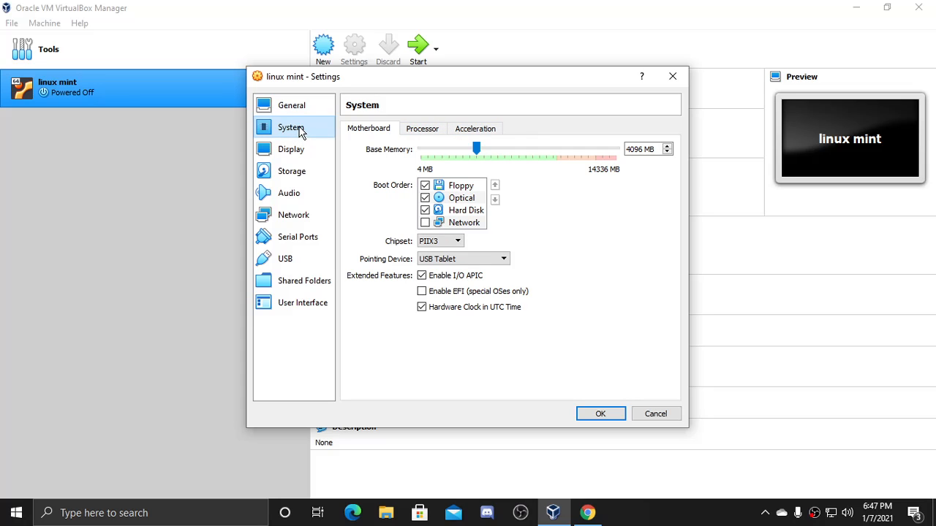
pyautogui.click(305, 106)
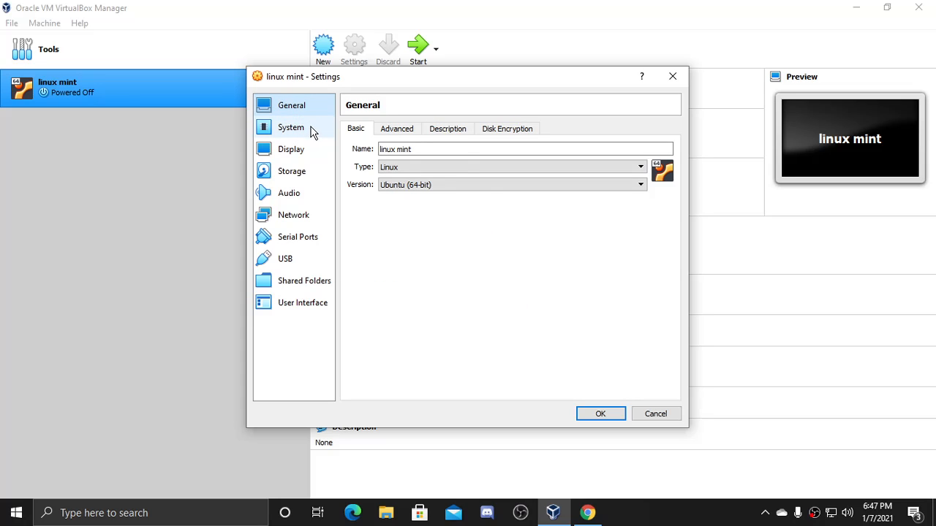
pyautogui.click(310, 132)
pyautogui.click(309, 149)
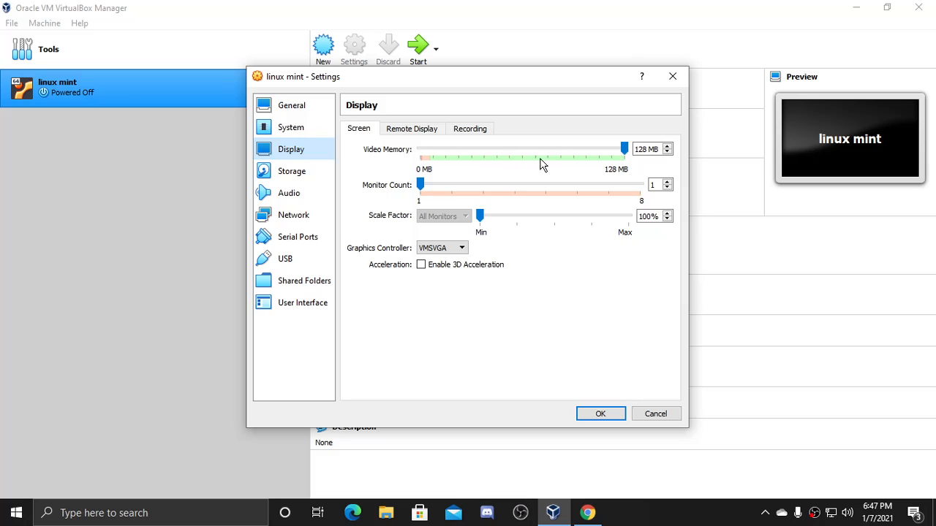
pyautogui.moveTo(624, 150); pyautogui.dragTo(445, 169)
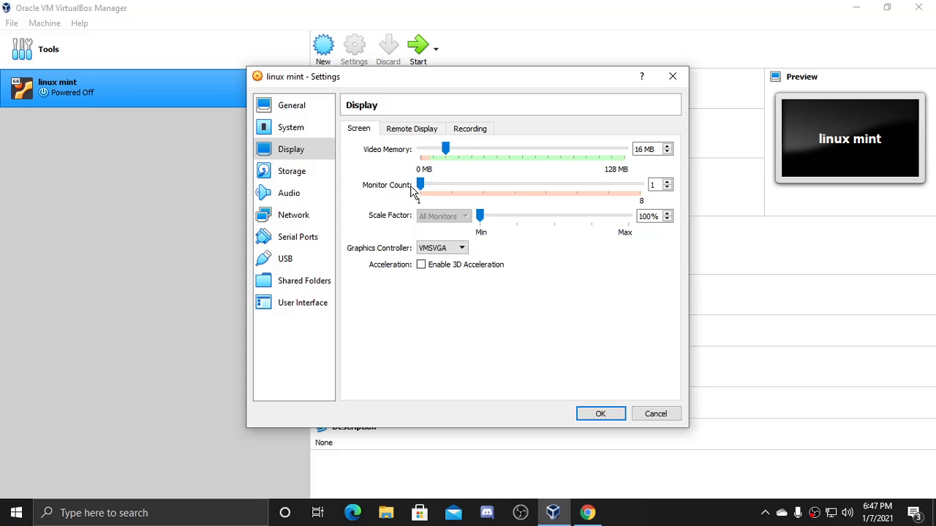
# - Review the monitor count and 3D acceleration options, then save the settings
pyautogui.moveTo(421, 185)
pyautogui.mouseDown()
pyautogui.moveTo(641, 190)
pyautogui.moveTo(407, 196)
pyautogui.mouseUp()
pyautogui.click(427, 268)
pyautogui.click(600, 415)
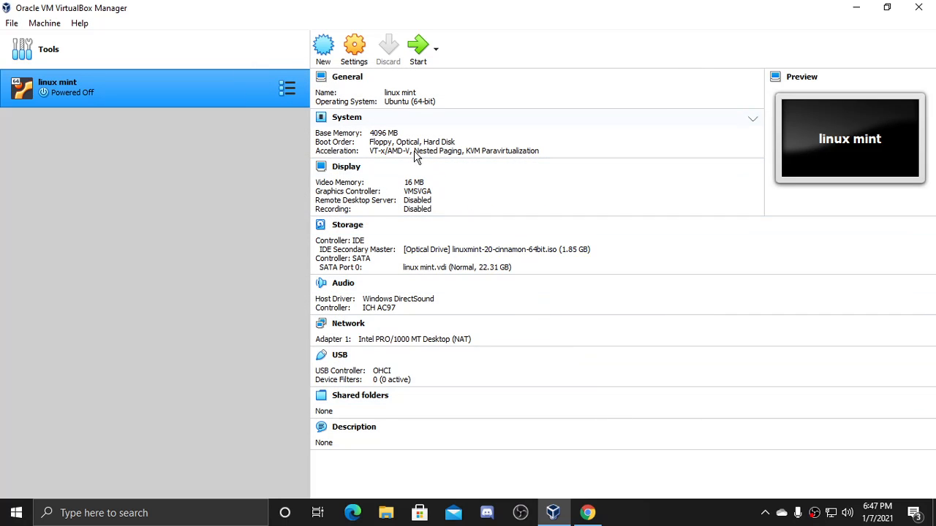
# - Boot linux mint from linuxmint-20-cinnamon-64bit.iso and maximize the VM window
pyautogui.click(422, 51)
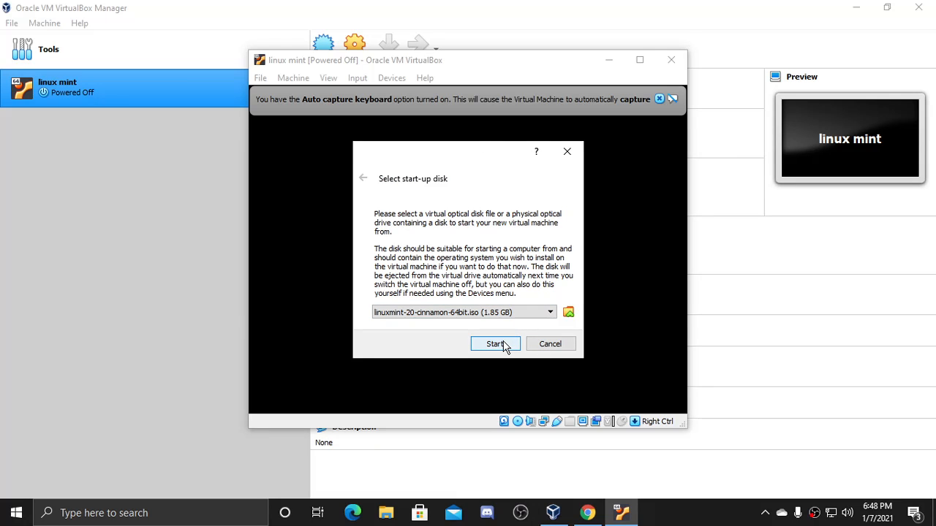
pyautogui.click(514, 316)
pyautogui.click(514, 324)
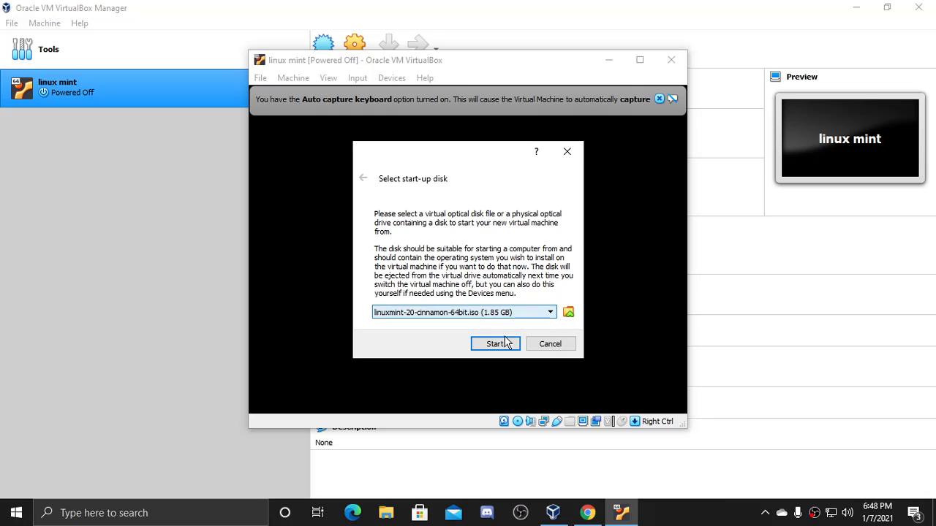
pyautogui.click(504, 342)
pyautogui.click(638, 60)
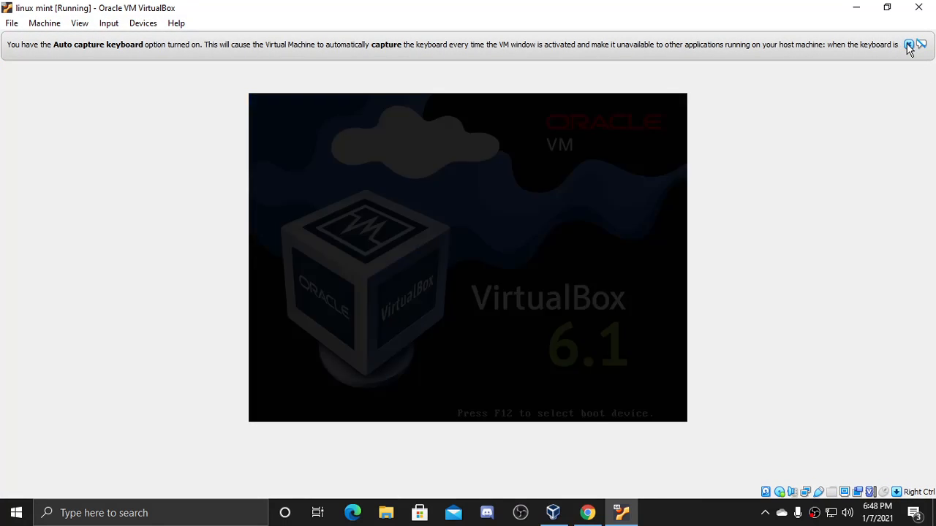
# - Dismiss the auto-capture notice and boot the 'Start Linux Mint' entry from the boot menu
pyautogui.click(908, 44)
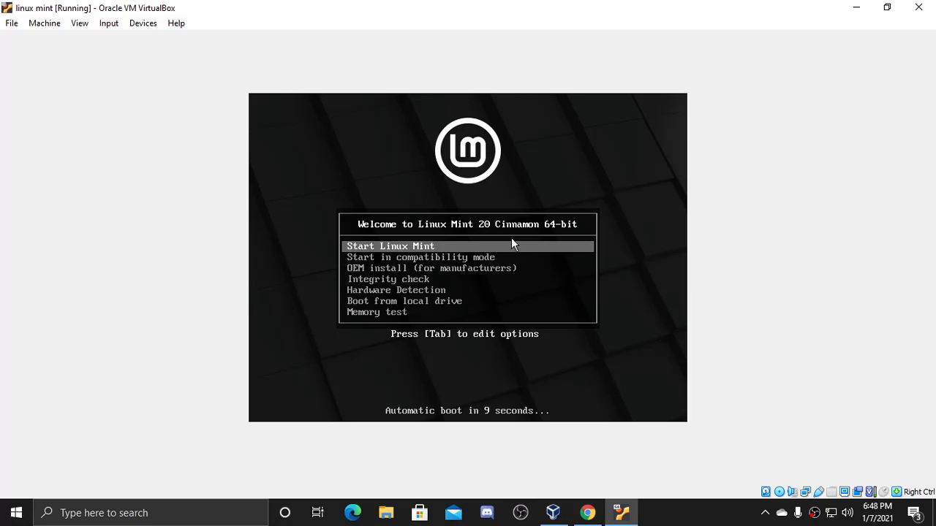
pyautogui.press('Down')
pyautogui.press('Up')
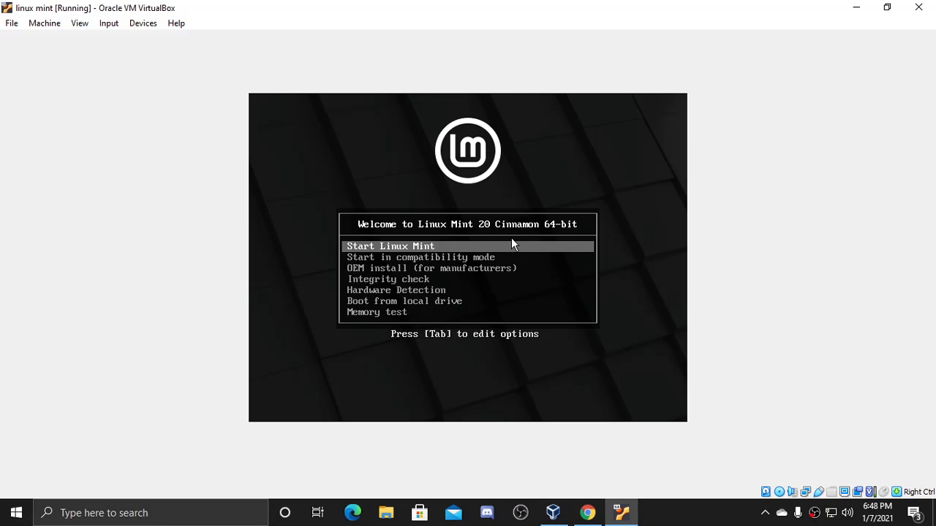
pyautogui.press('Down')
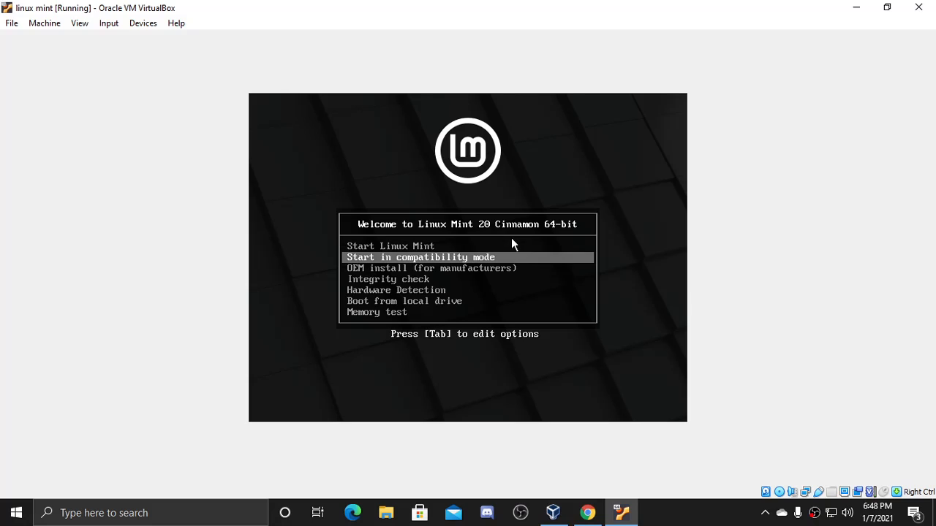
pyautogui.press('Down')
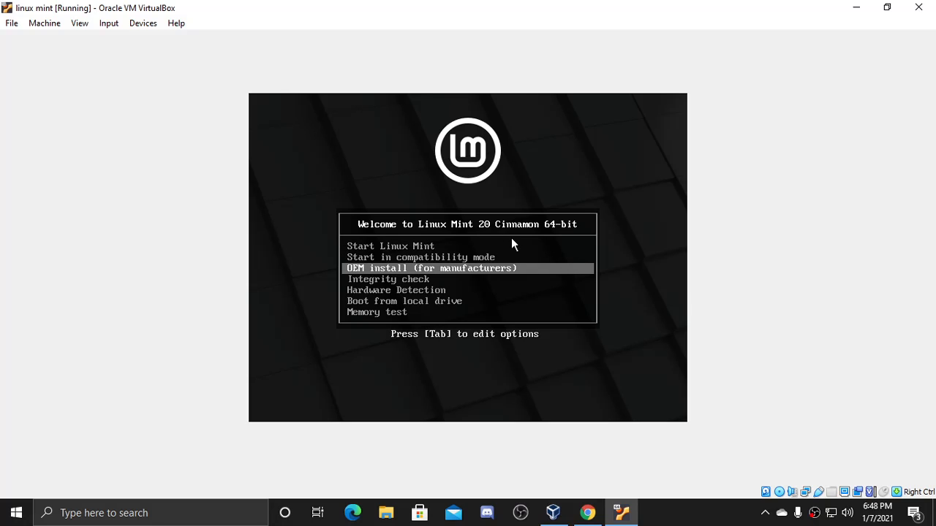
pyautogui.press('Up')
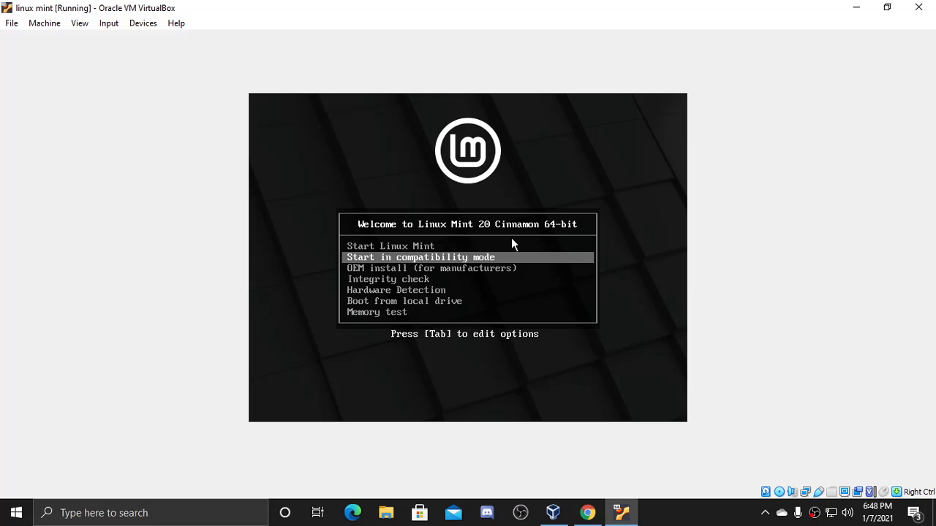
pyautogui.press('Up')
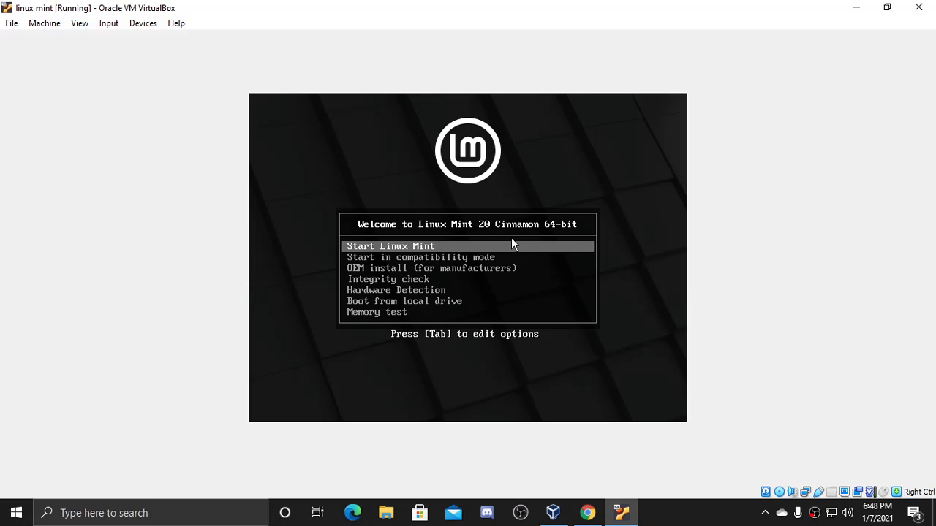
pyautogui.press('Return')
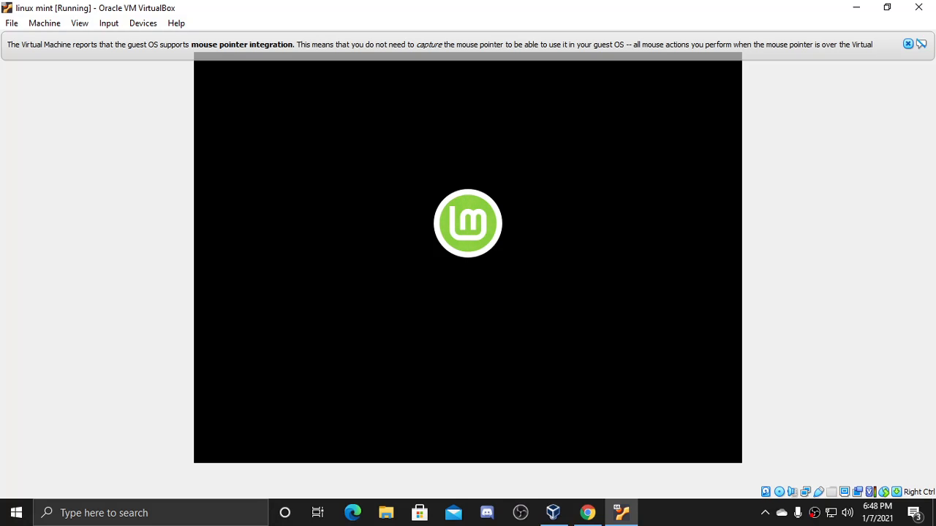
# - Dismiss the pointer integration notice and refocus the VM window while the desktop loads
pyautogui.click(908, 45)
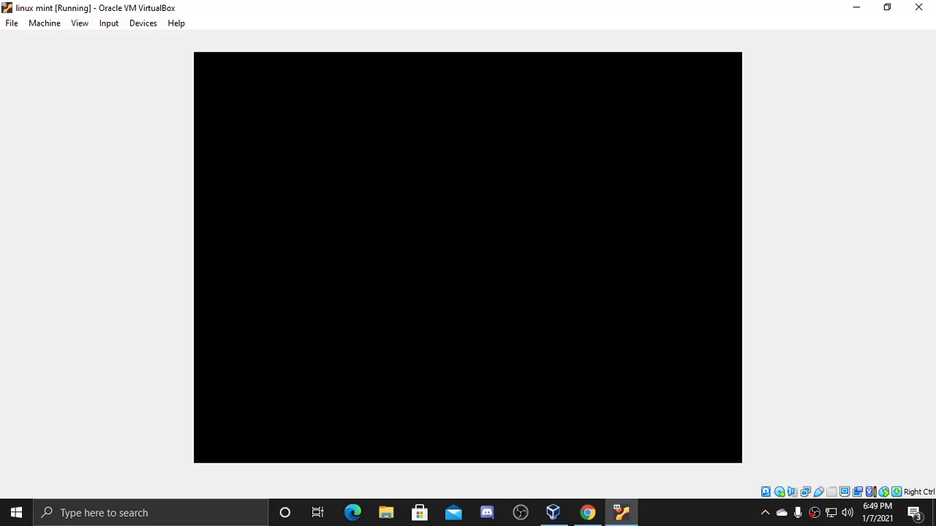
pyautogui.click(676, 513)
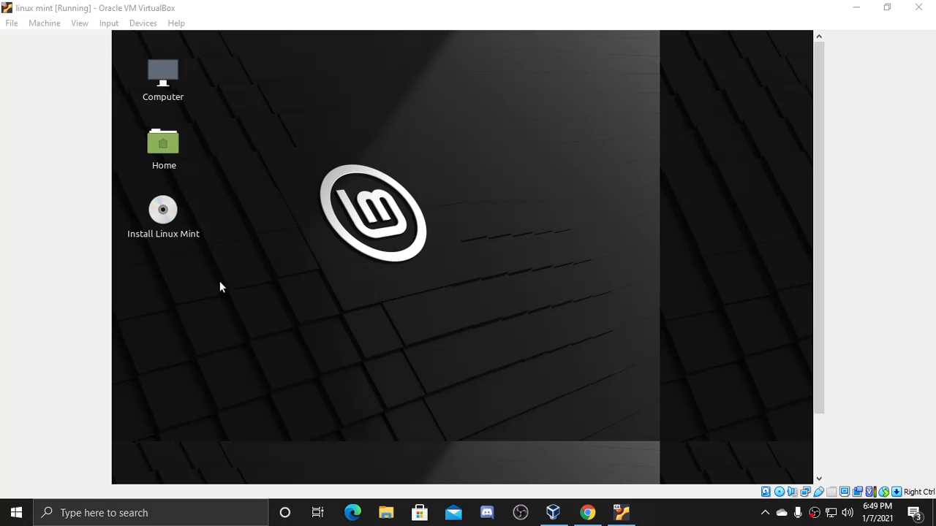
pyautogui.click(303, 235)
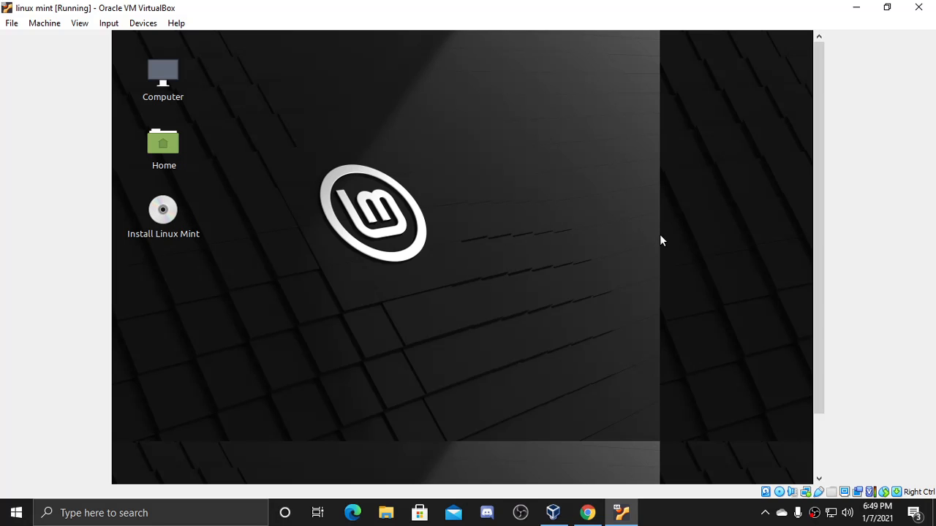
pyautogui.moveTo(824, 203); pyautogui.dragTo(821, 173)
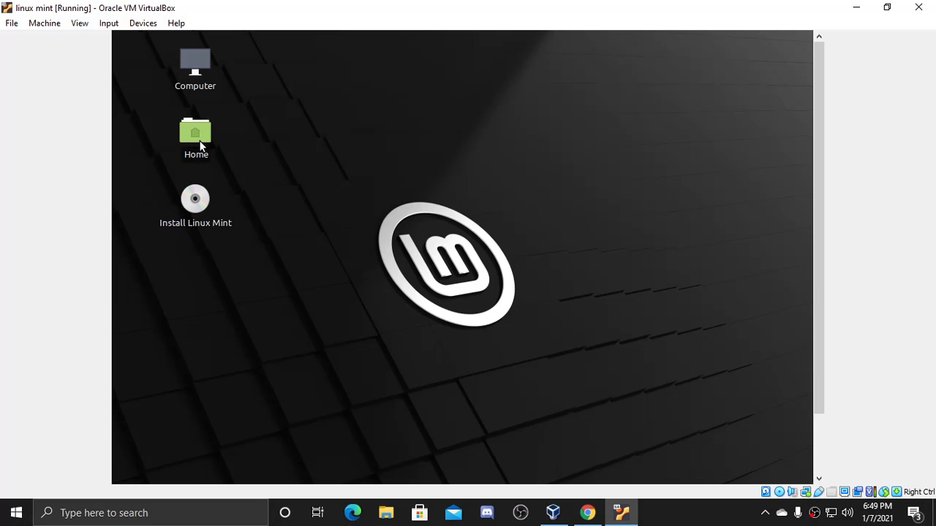
# - Browse the Home folder's Recent and Downloads locations, then close the file manager
pyautogui.doubleClick(199, 142)
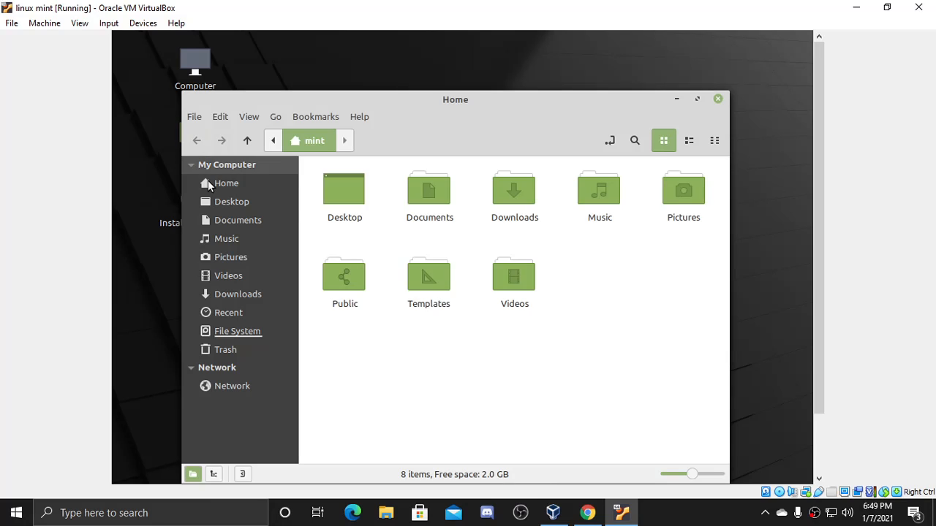
pyautogui.click(258, 316)
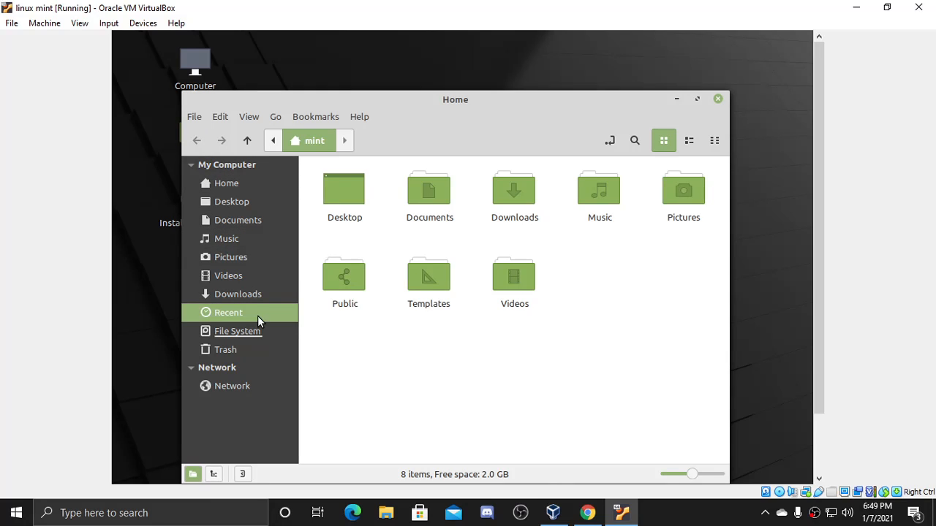
pyautogui.click(255, 296)
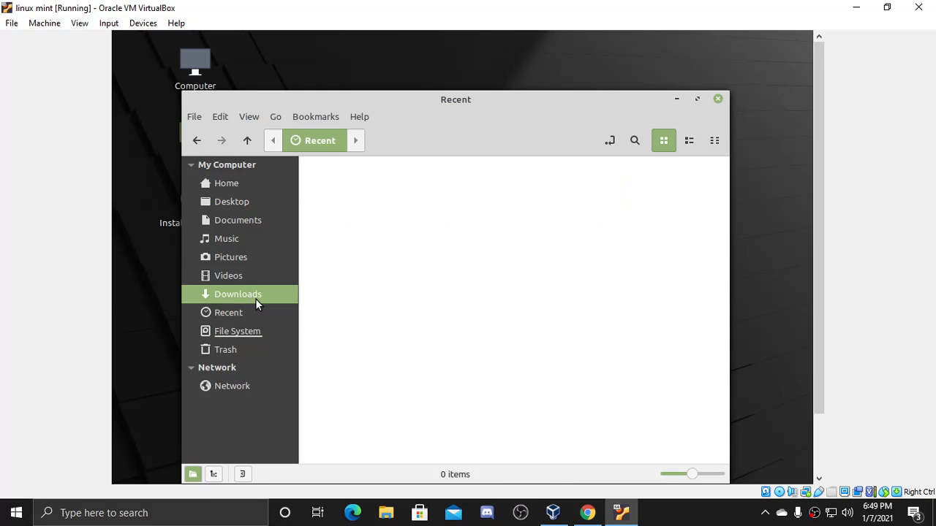
pyautogui.click(716, 101)
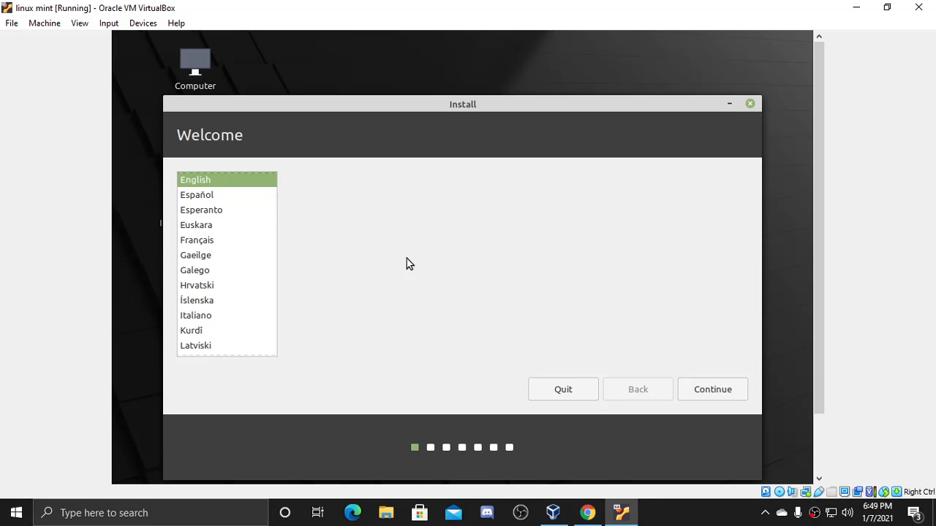
# - Accept English and the English (US) keyboard layout after moving the installer window fully on screen
pyautogui.click(702, 388)
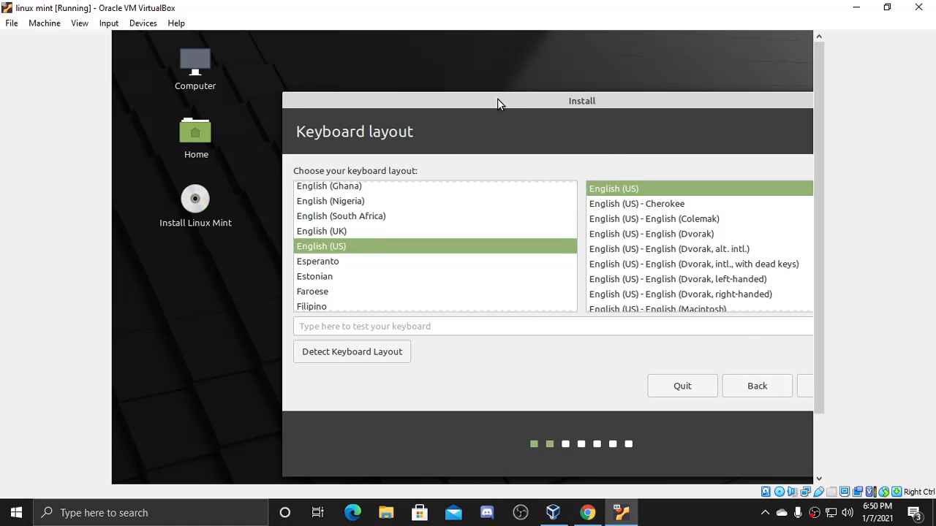
pyautogui.moveTo(498, 101); pyautogui.dragTo(369, 77)
pyautogui.click(693, 363)
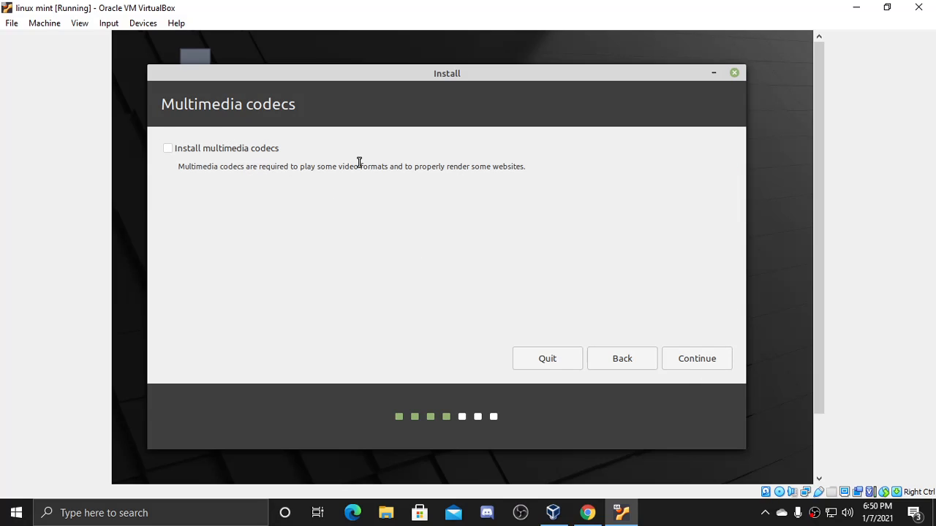
# - Skip the multimedia codecs and start installing with Erase disk and install Linux Mint
pyautogui.moveTo(261, 167); pyautogui.dragTo(377, 168)
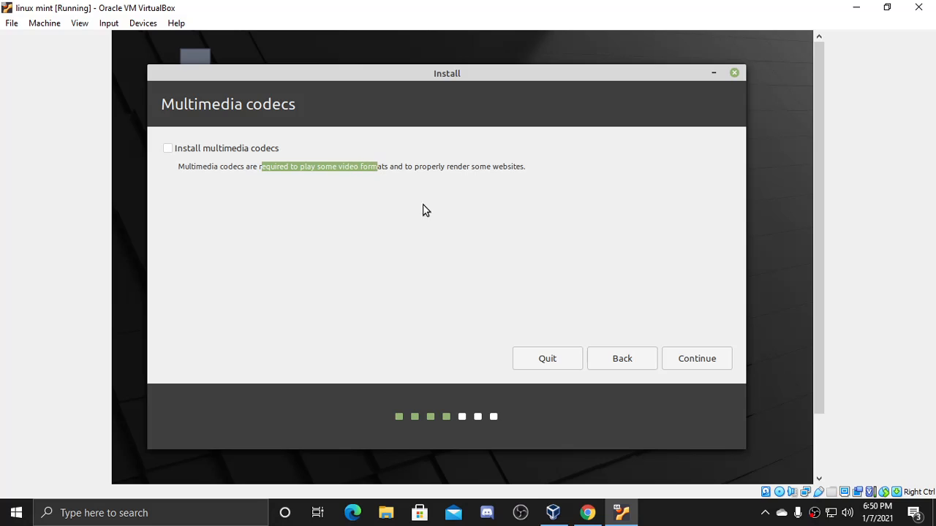
pyautogui.click(687, 366)
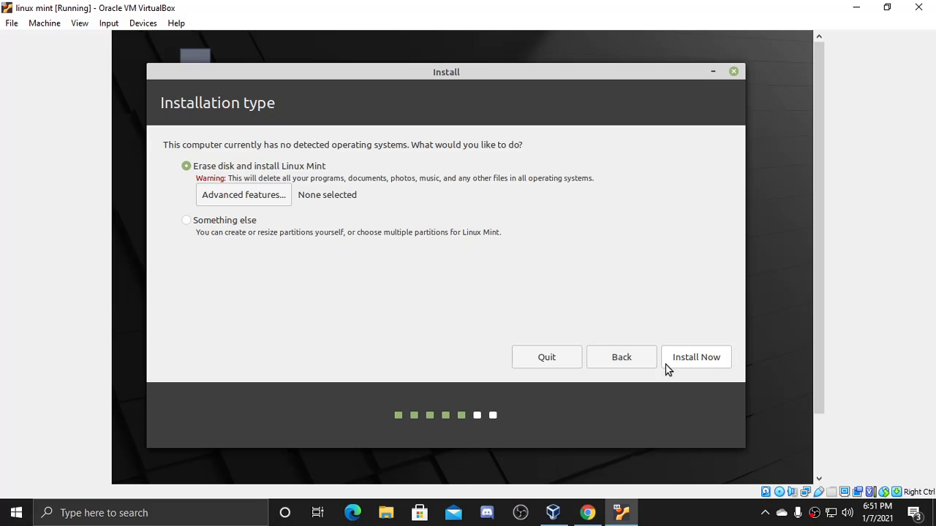
pyautogui.click(691, 359)
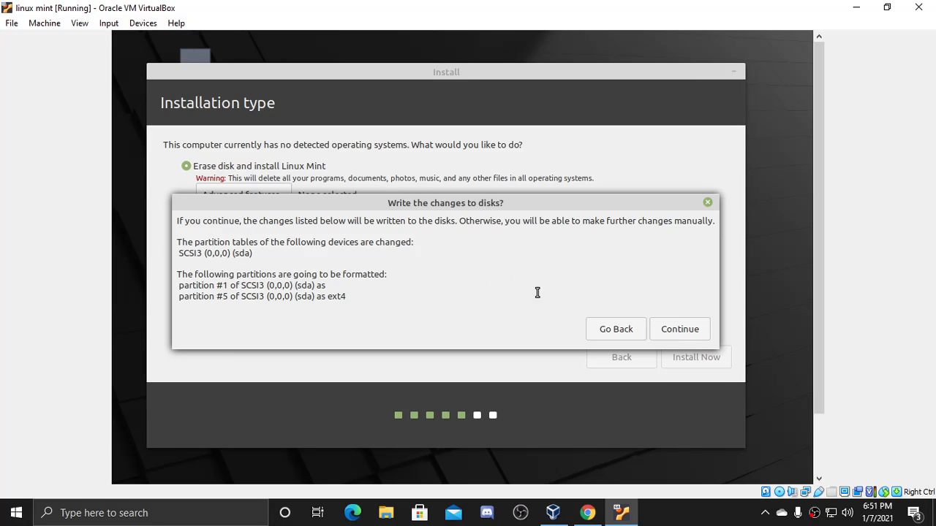
# - Confirm writing the partition changes to disk and pick a time zone on the map
pyautogui.click(680, 337)
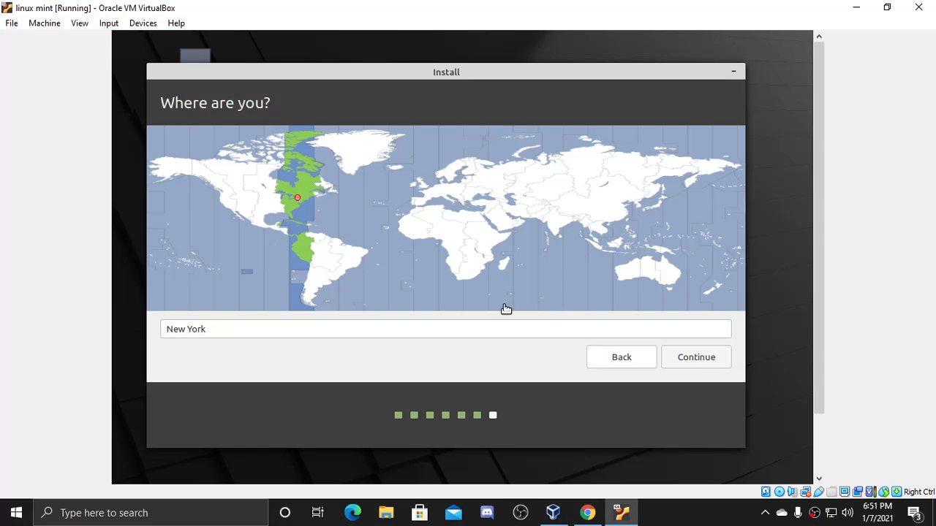
pyautogui.click(318, 195)
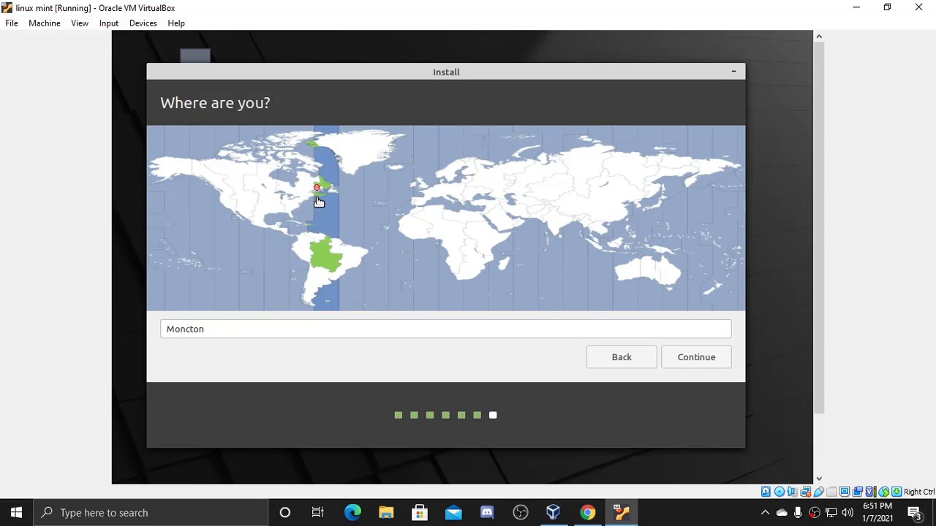
pyautogui.click(307, 193)
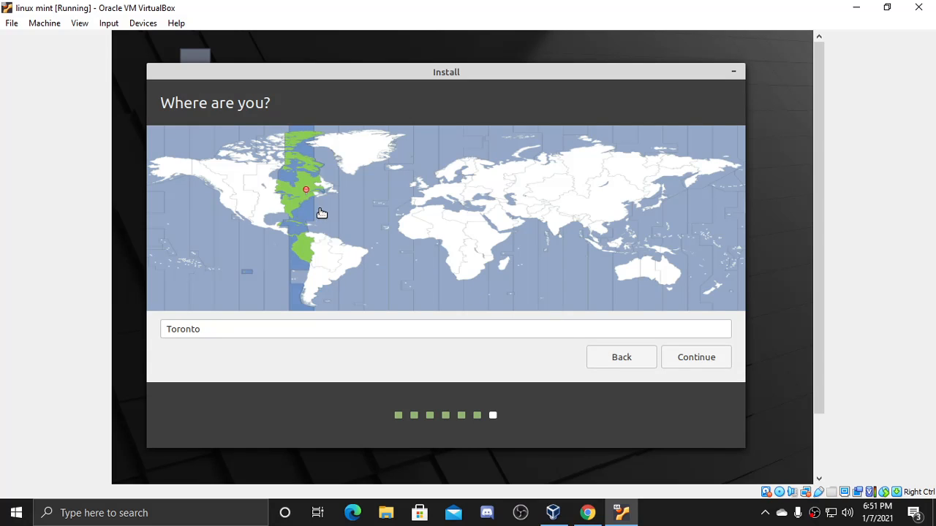
# - Search 'maine' and set the location to Portland i Maine
pyautogui.doubleClick(385, 328)
pyautogui.write('maine')
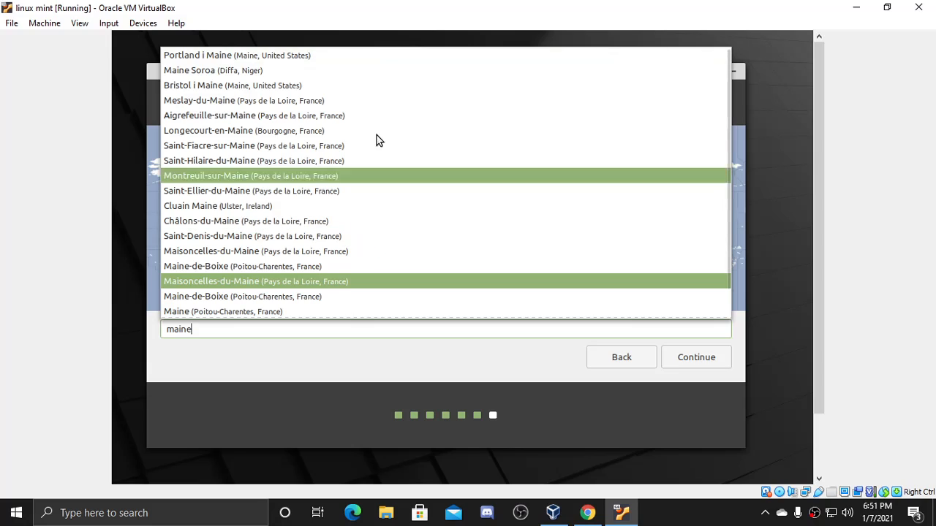
pyautogui.scroll(-1, 438, 158)
pyautogui.scroll(1, 507, 176)
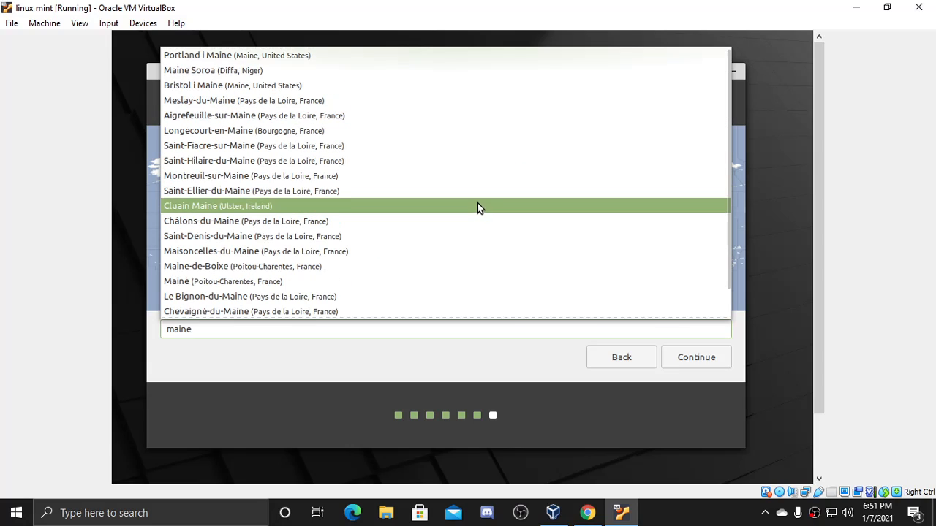
pyautogui.click(289, 55)
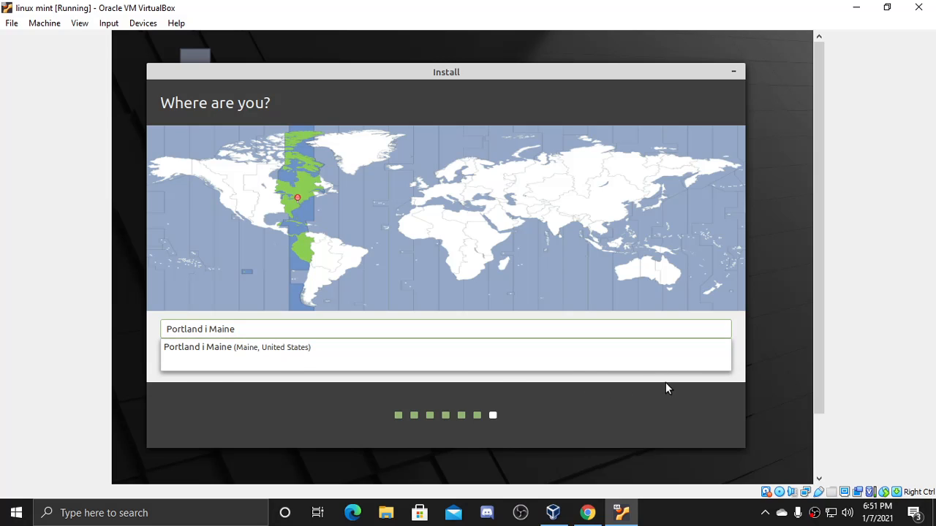
pyautogui.click(675, 328)
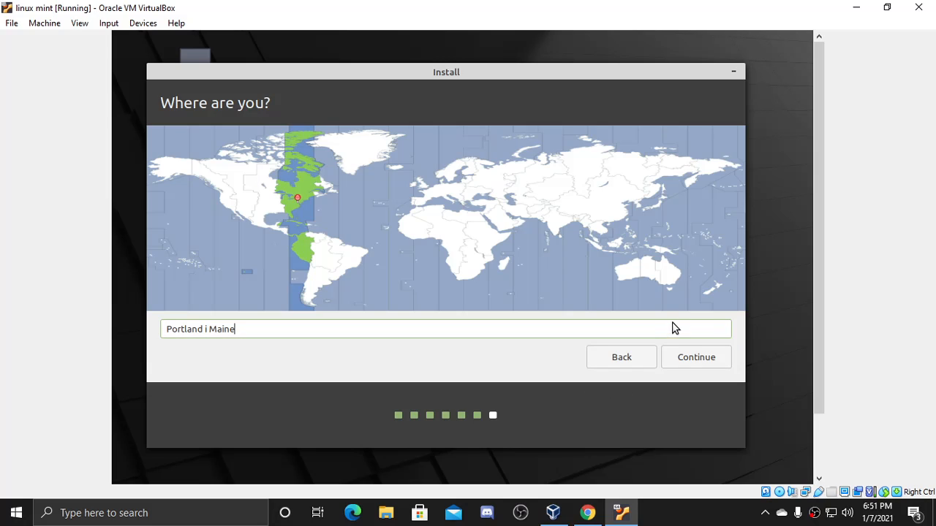
# - Accept the location, enter the user's name and a confirmed account password, and continue installing
pyautogui.click(700, 362)
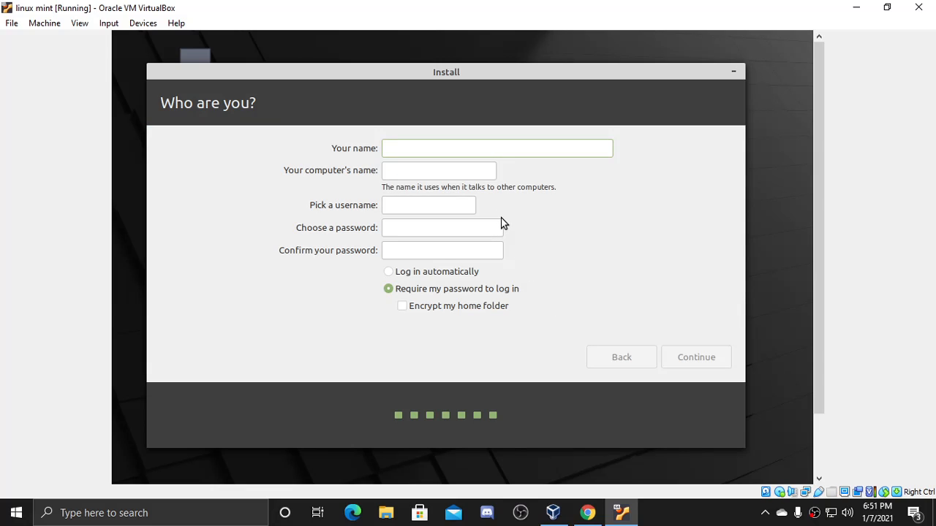
pyautogui.write('Anthony')
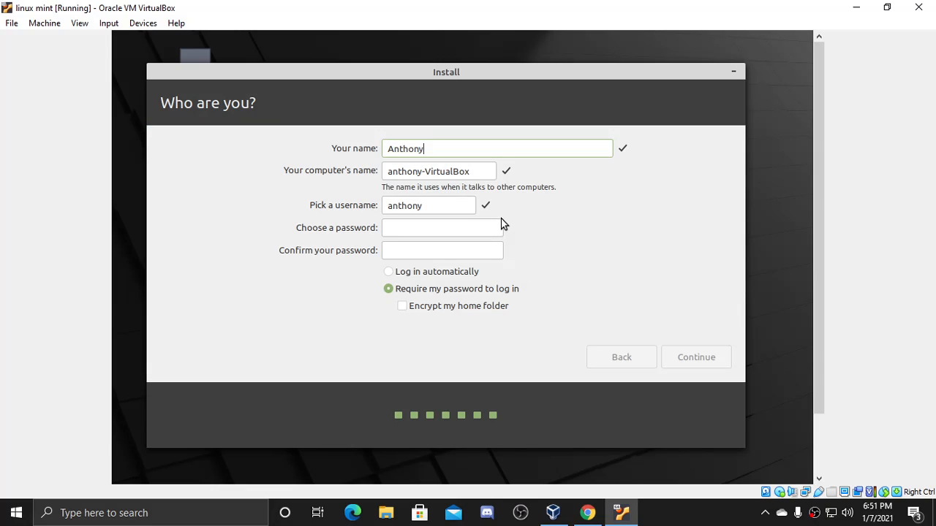
pyautogui.click(431, 228)
pyautogui.write('123')
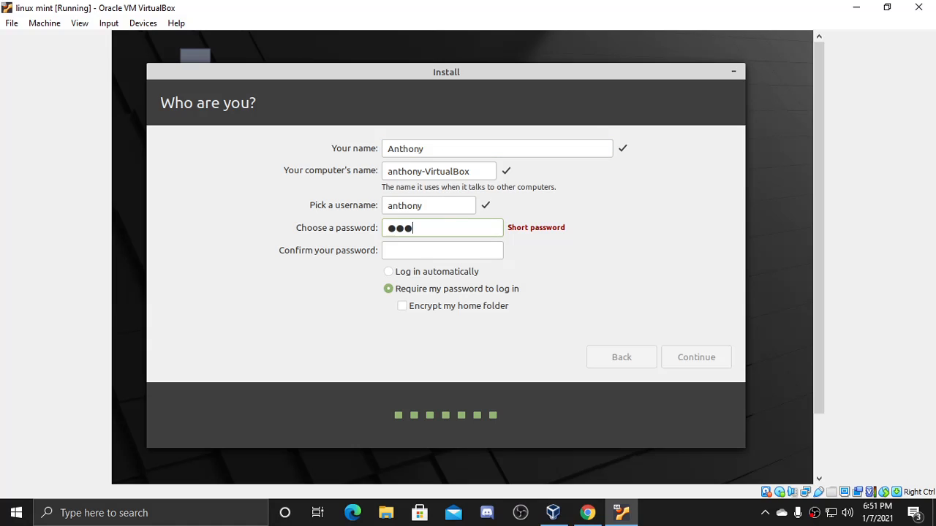
pyautogui.write('4567')
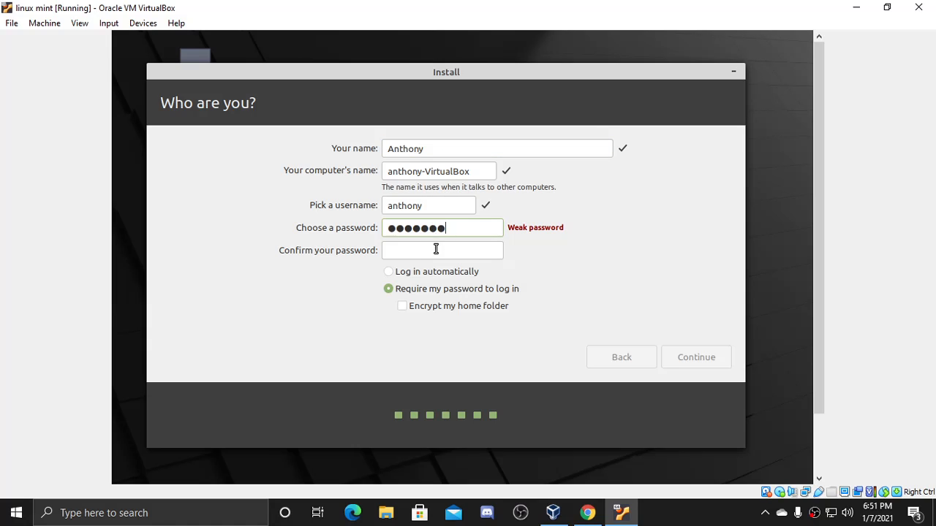
pyautogui.click(434, 250)
pyautogui.write('1234567')
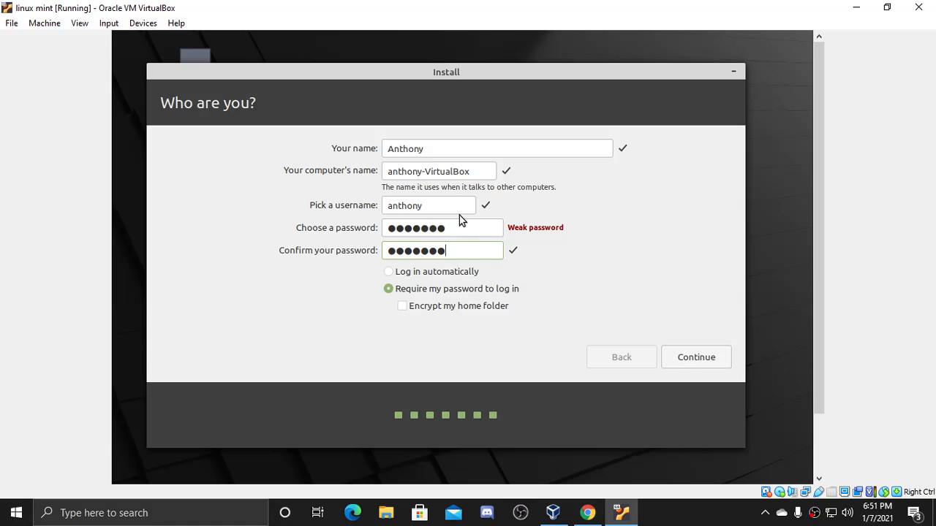
pyautogui.click(694, 354)
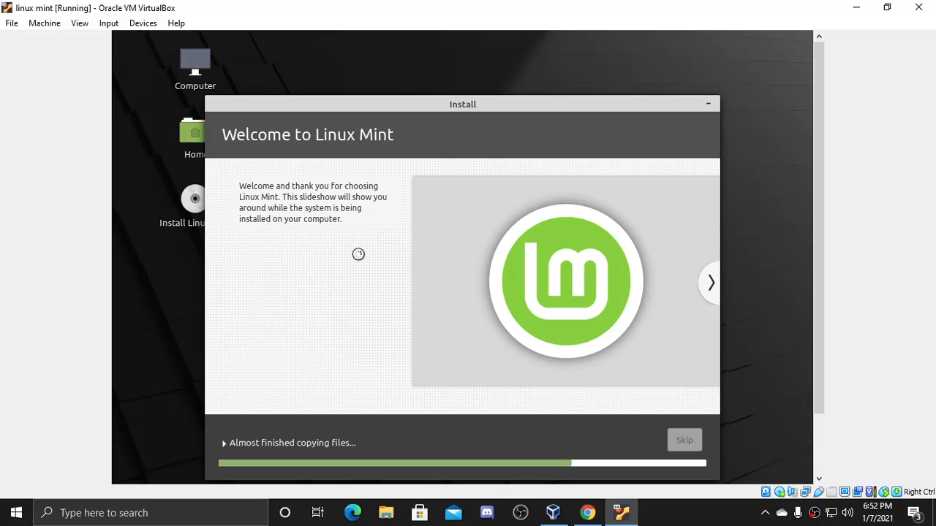
# - Release the VM and bring up Discord from the taskbar while Mint installs
pyautogui.click(709, 513)
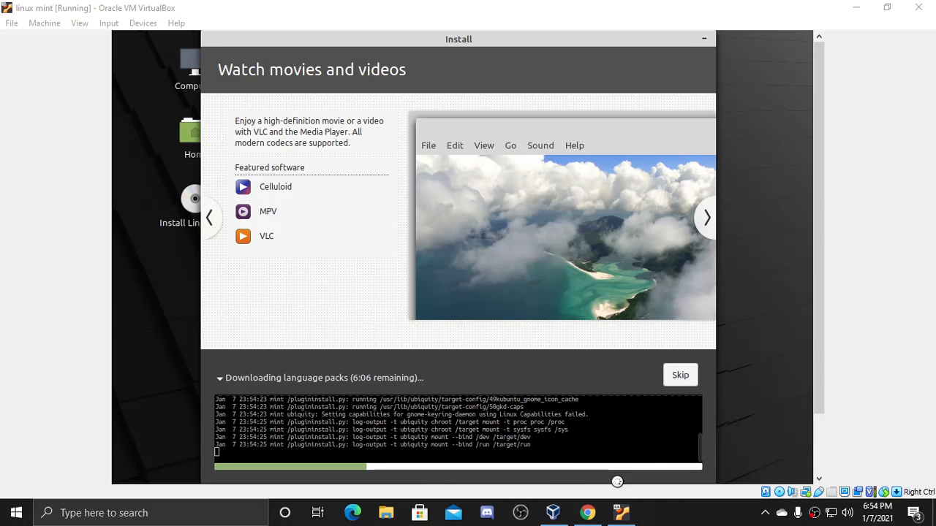
pyautogui.click(494, 514)
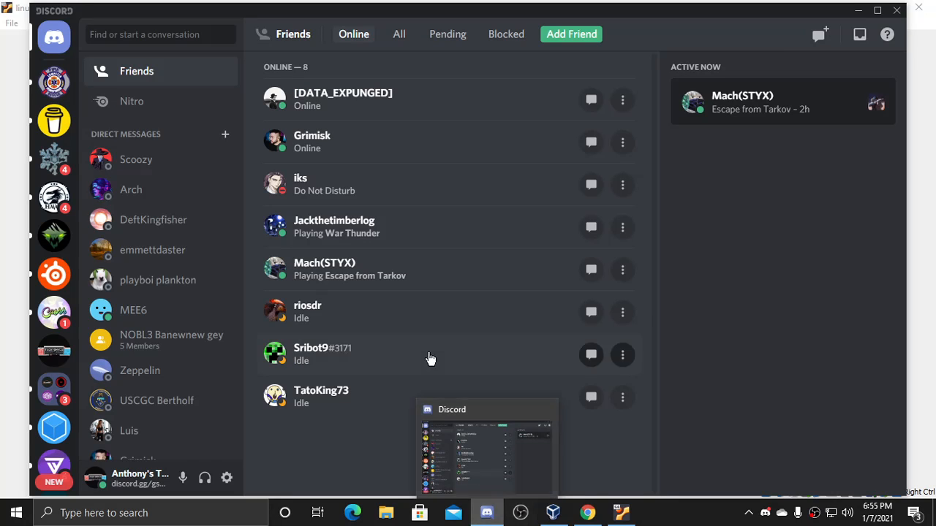
# - Open the CashhTastic server's #prices channel
pyautogui.click(54, 313)
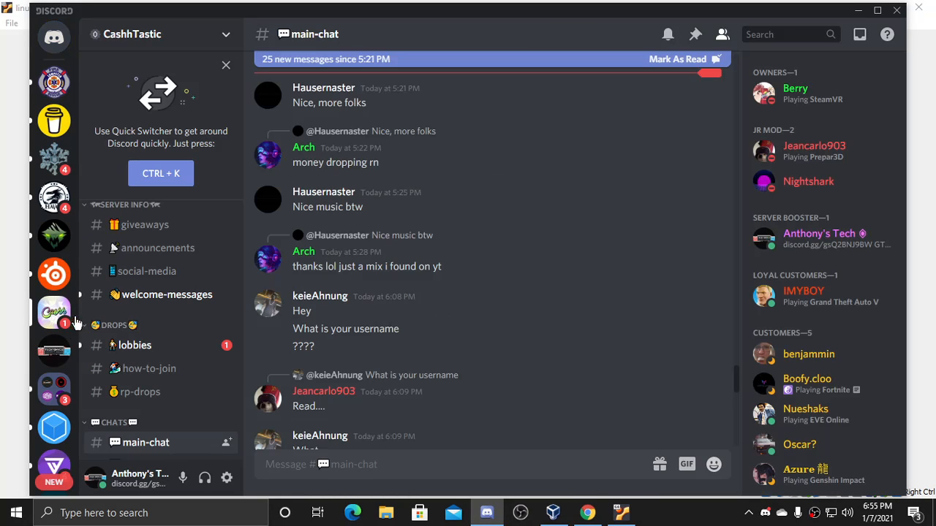
pyautogui.scroll(3, 204, 344)
pyautogui.click(146, 239)
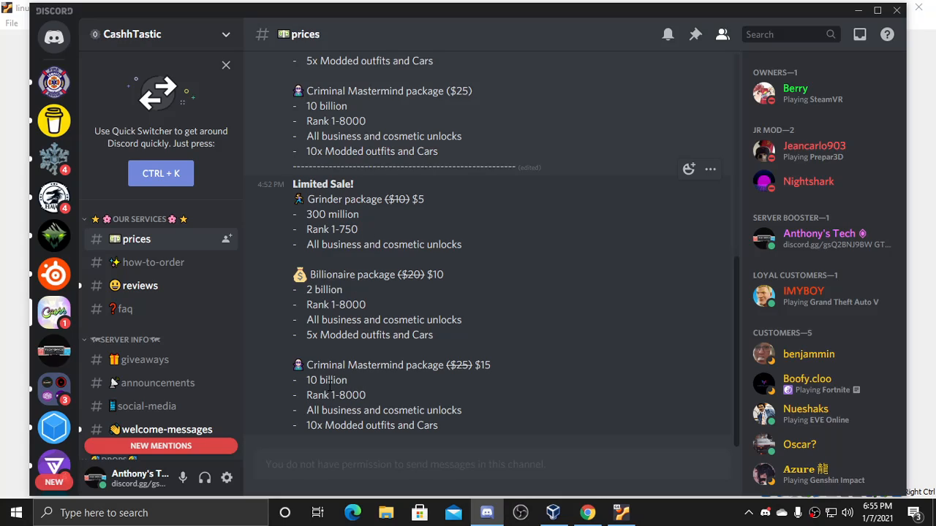
# - Select the Criminal Mastermind package lines, scroll the channel, then minimize Discord
pyautogui.moveTo(304, 380); pyautogui.dragTo(354, 387)
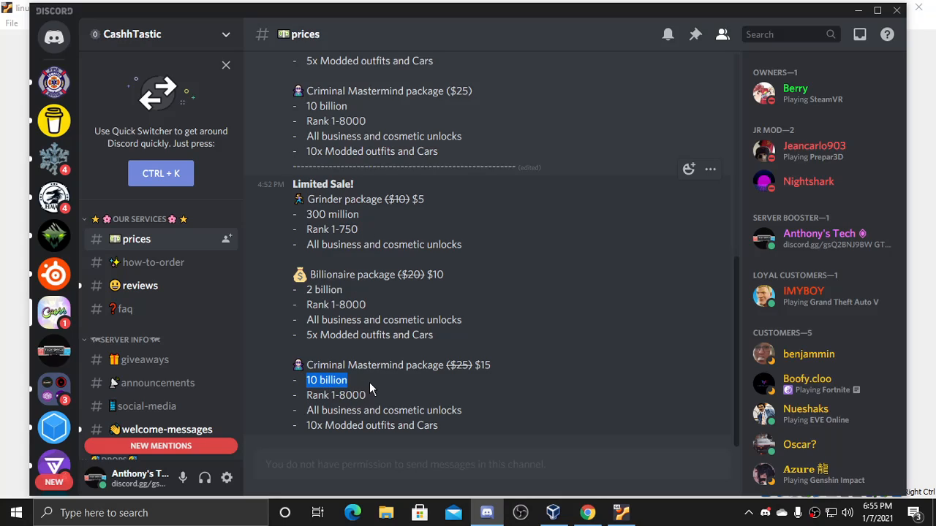
pyautogui.moveTo(439, 429); pyautogui.dragTo(306, 376)
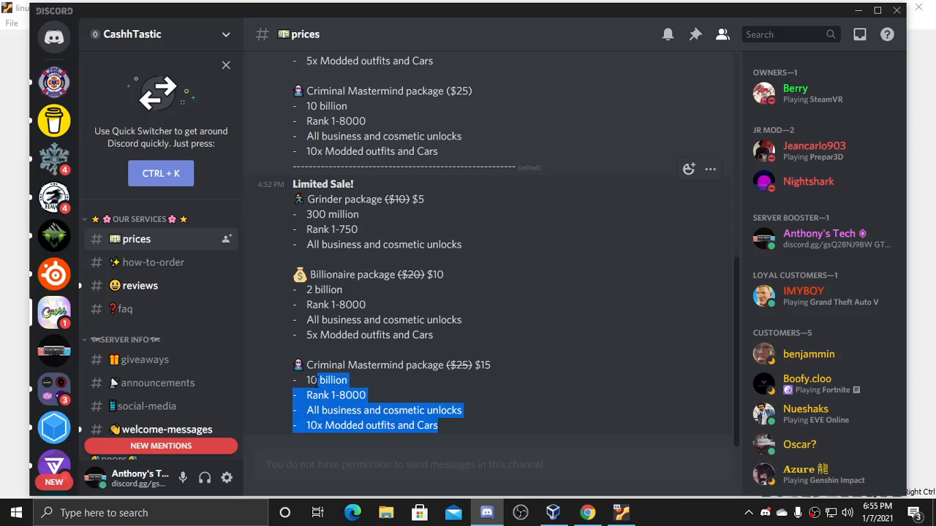
pyautogui.click(322, 395)
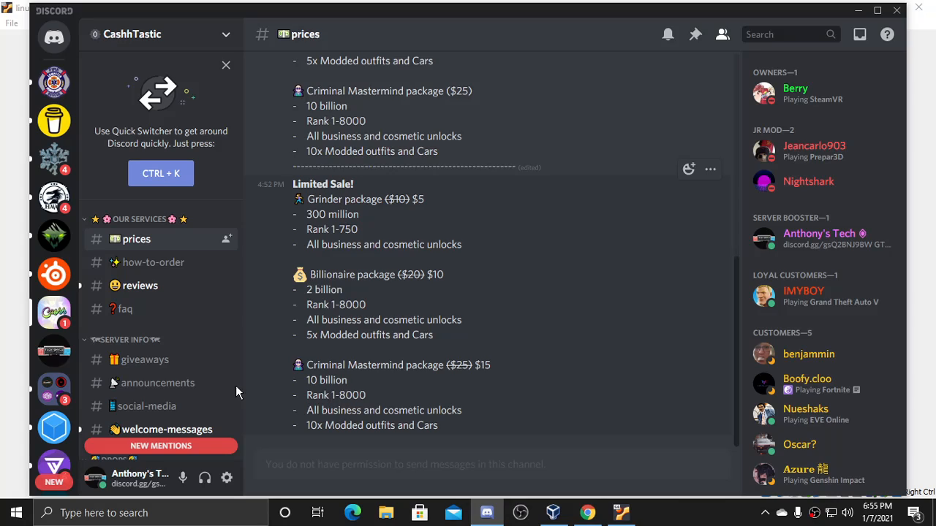
pyautogui.scroll(-2, 204, 365)
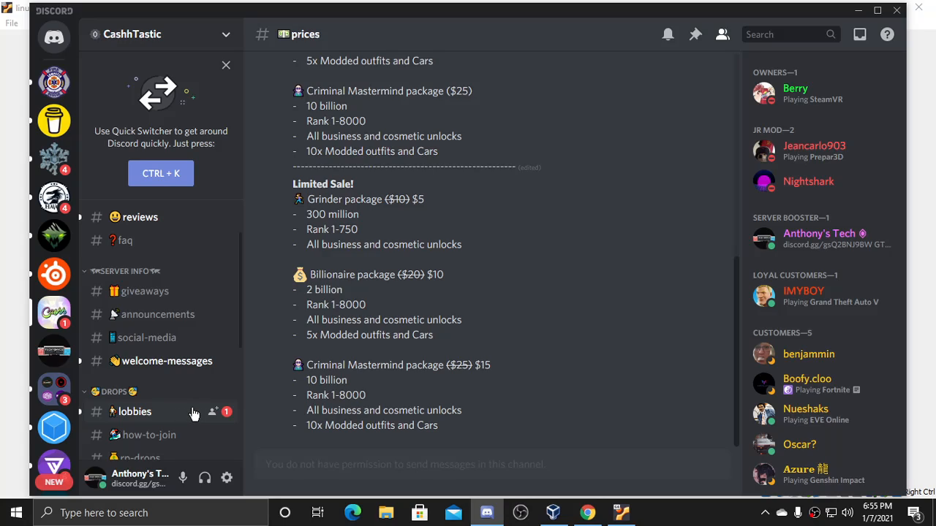
pyautogui.scroll(2, 186, 356)
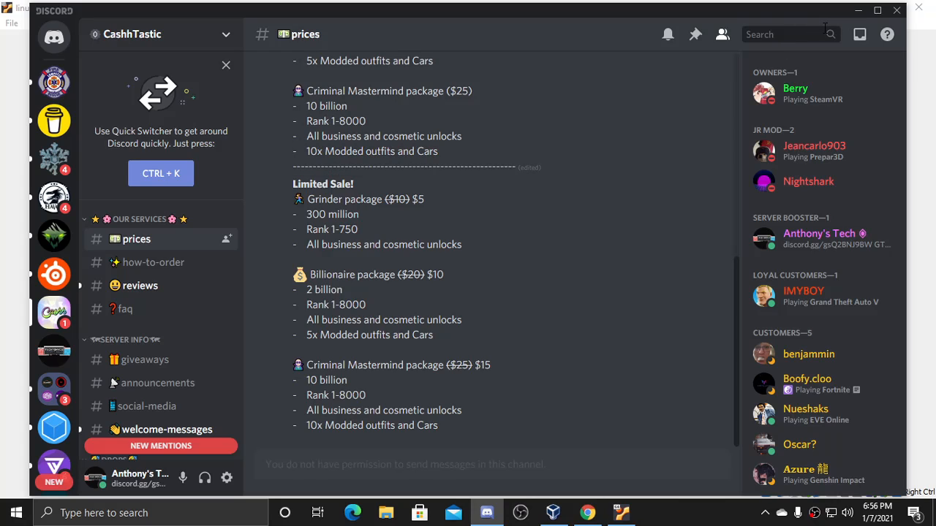
pyautogui.click(857, 10)
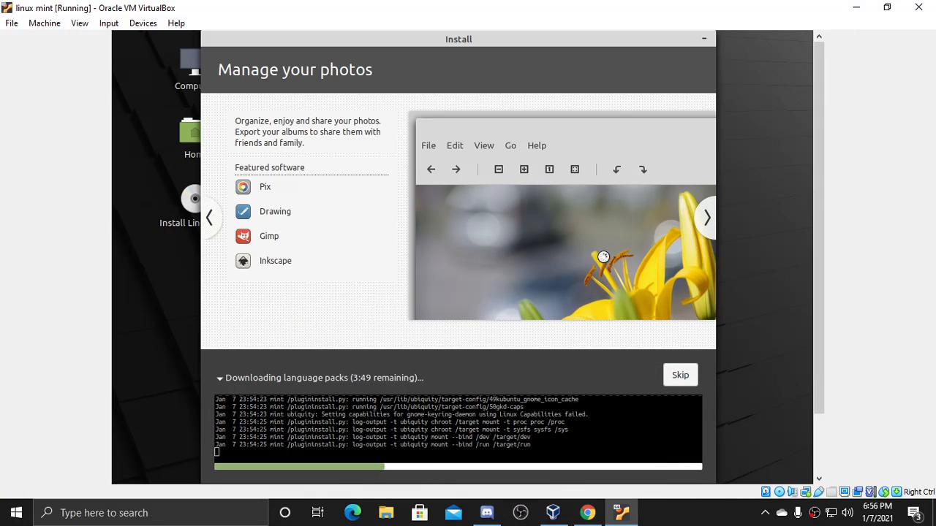
# - Toggle the installation details log and skip the language pack and extra package downloads
pyautogui.click(679, 373)
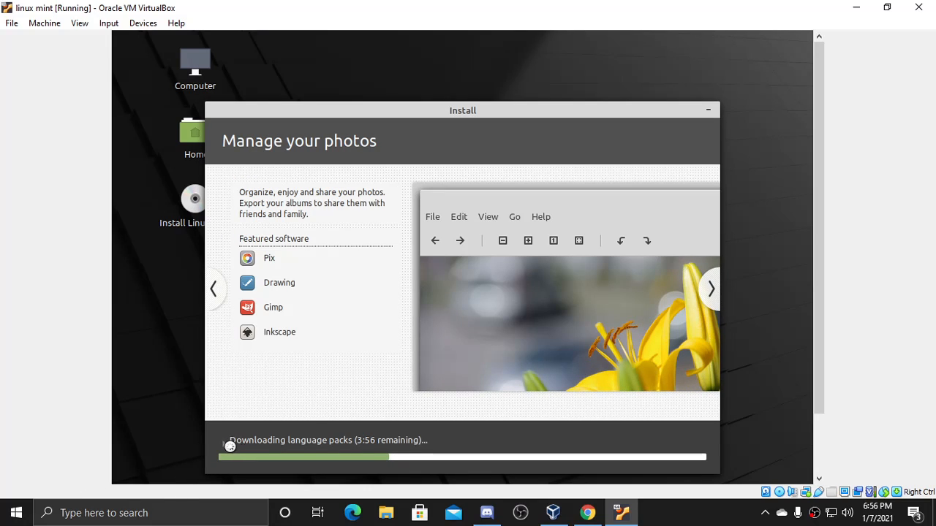
pyautogui.click(224, 443)
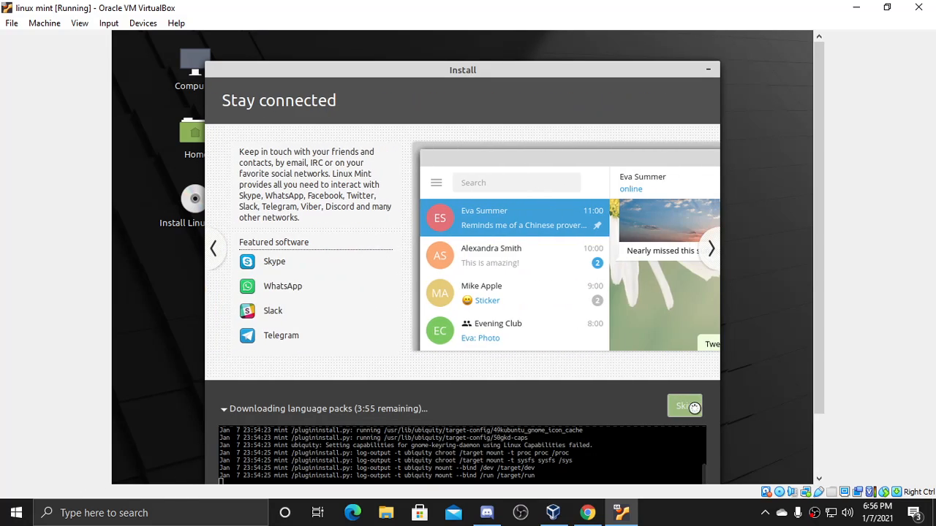
pyautogui.click(695, 404)
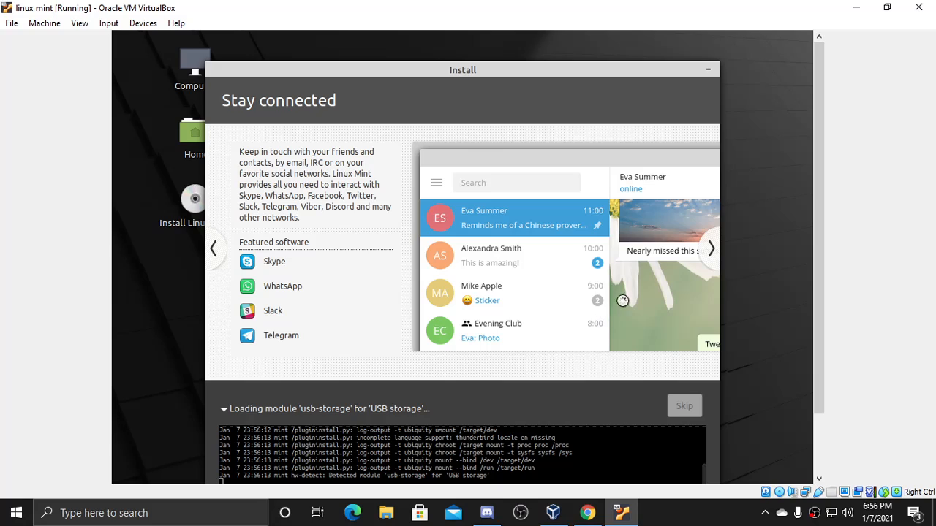
pyautogui.moveTo(821, 184); pyautogui.dragTo(819, 257)
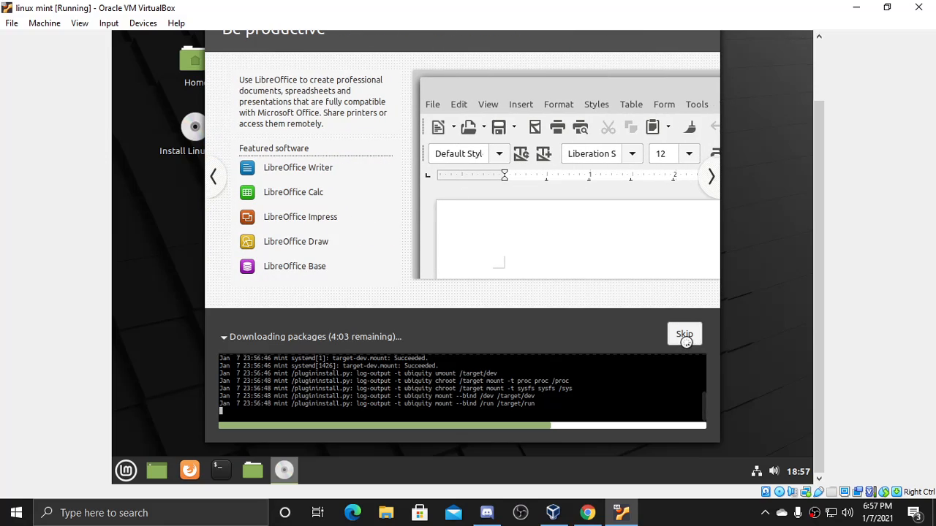
pyautogui.click(683, 337)
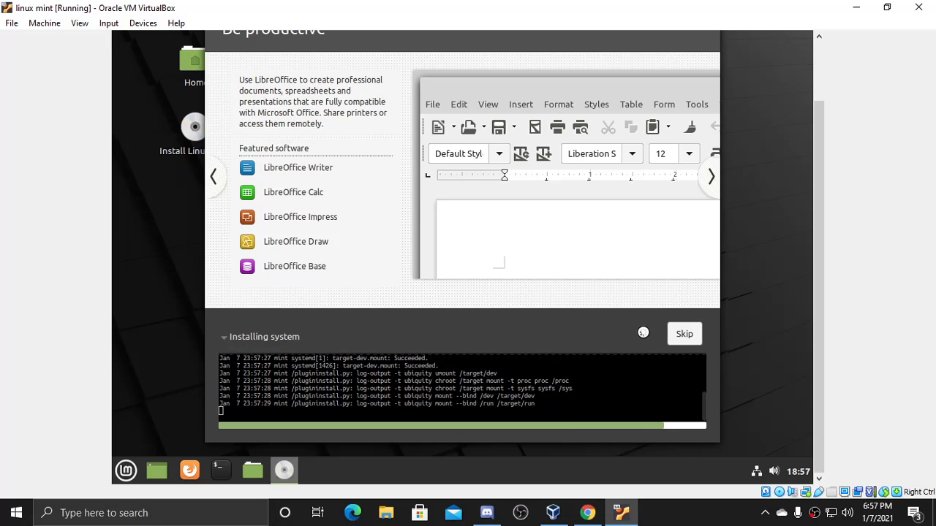
pyautogui.click(683, 335)
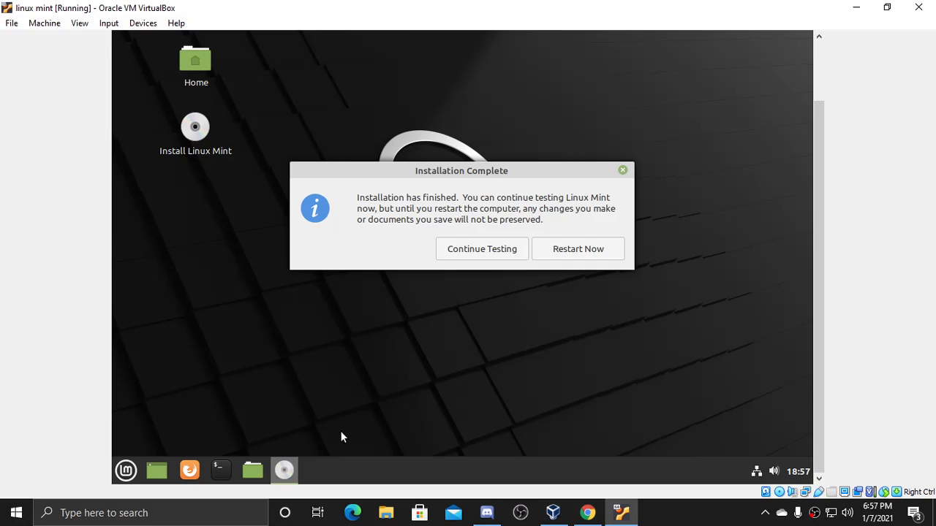
# - Restart the VM and confirm the installation medium has been removed
pyautogui.click(583, 251)
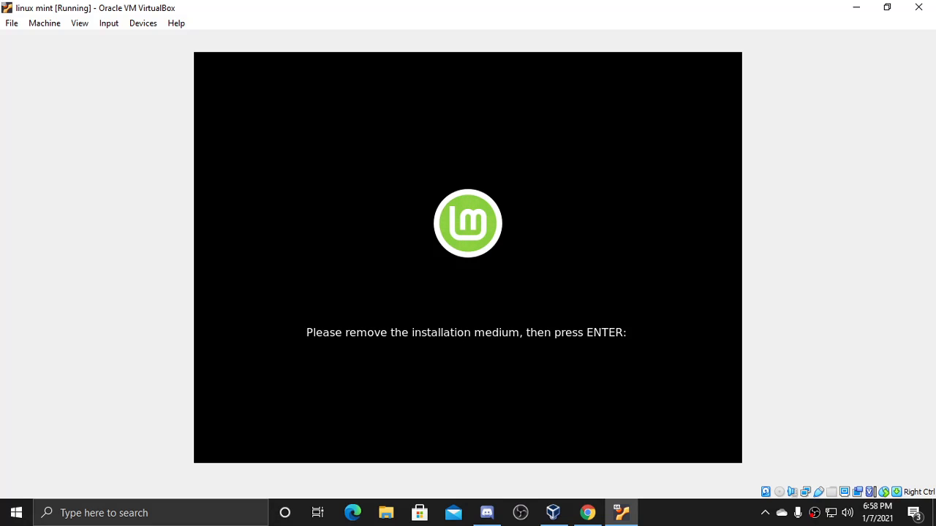
pyautogui.press('Return')
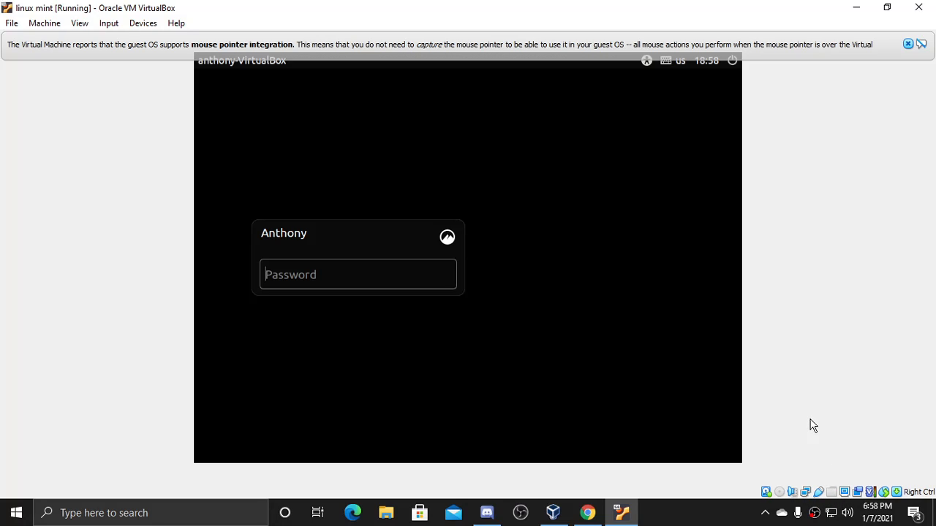
# - Log in to Linux Mint with the account password
pyautogui.write('••••••')
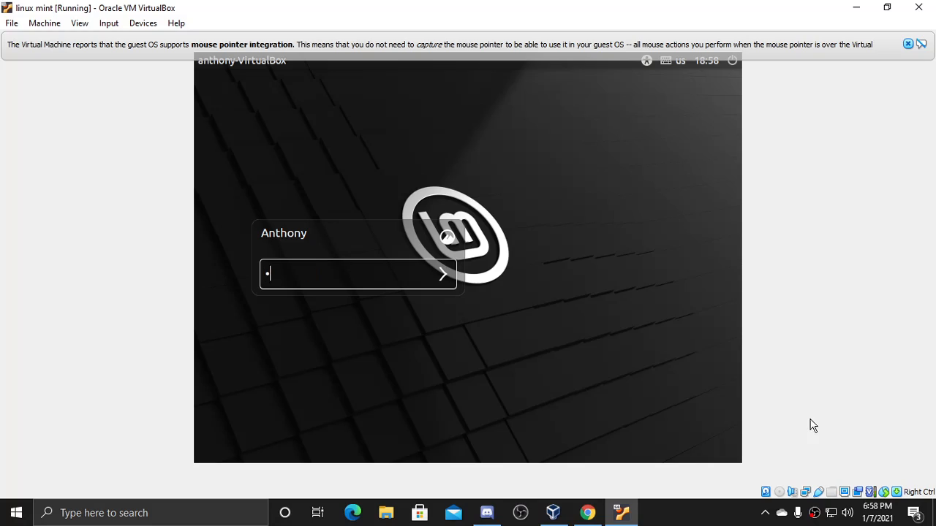
pyautogui.press('Return')
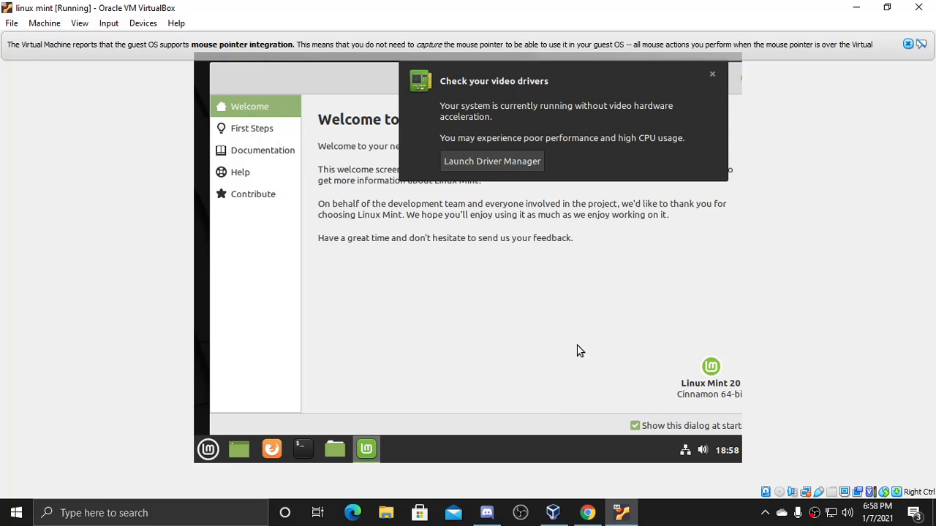
# - Launch Driver Manager from the video-driver notice and authenticate with the account password
pyautogui.click(486, 164)
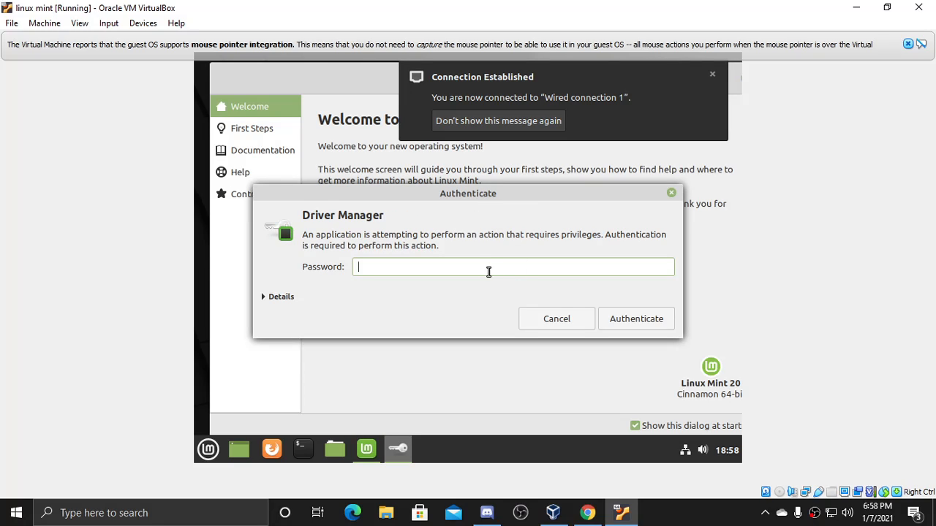
pyautogui.write('•••••••')
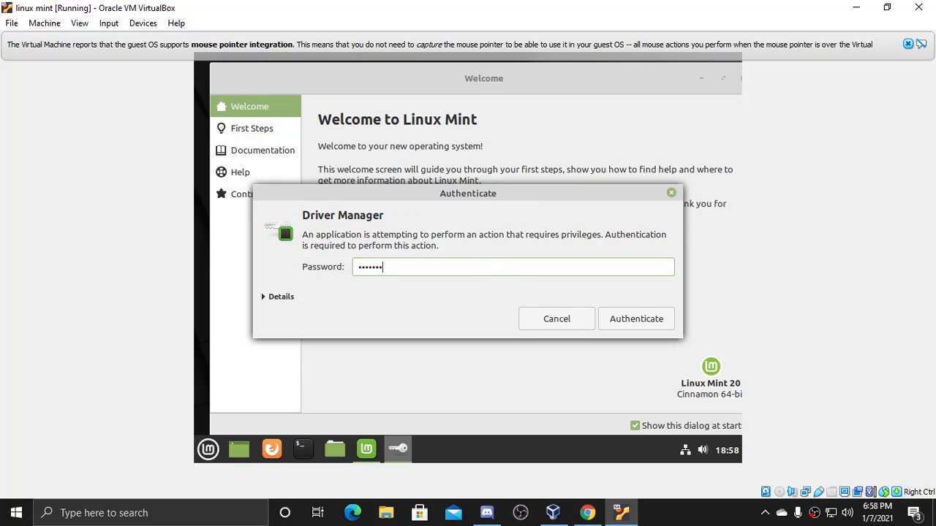
pyautogui.press('Return')
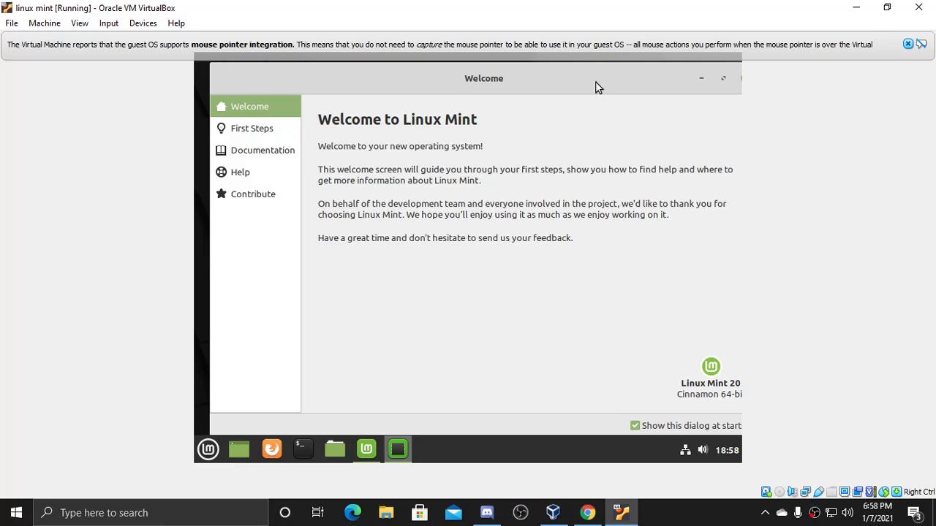